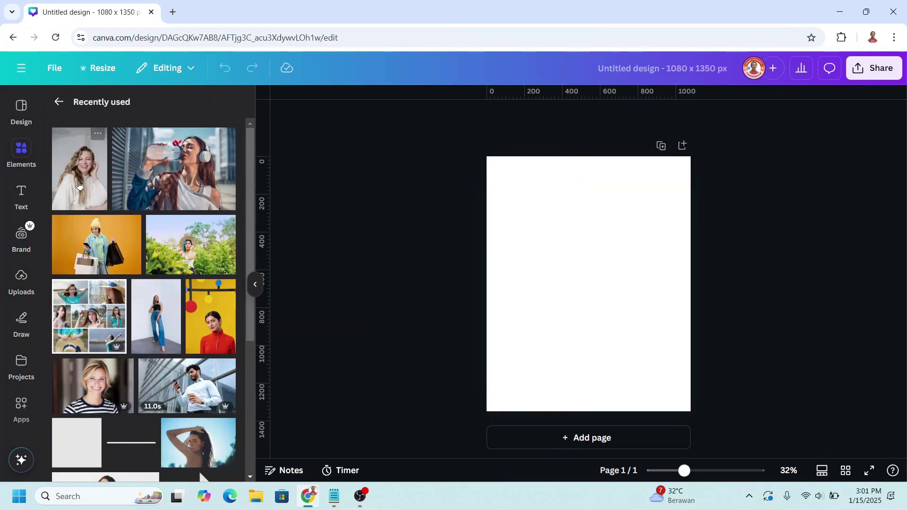
- Add the recently used photo of the smiling woman in the white sweater to the page and shrink it around the page centre
left_click(87, 184)
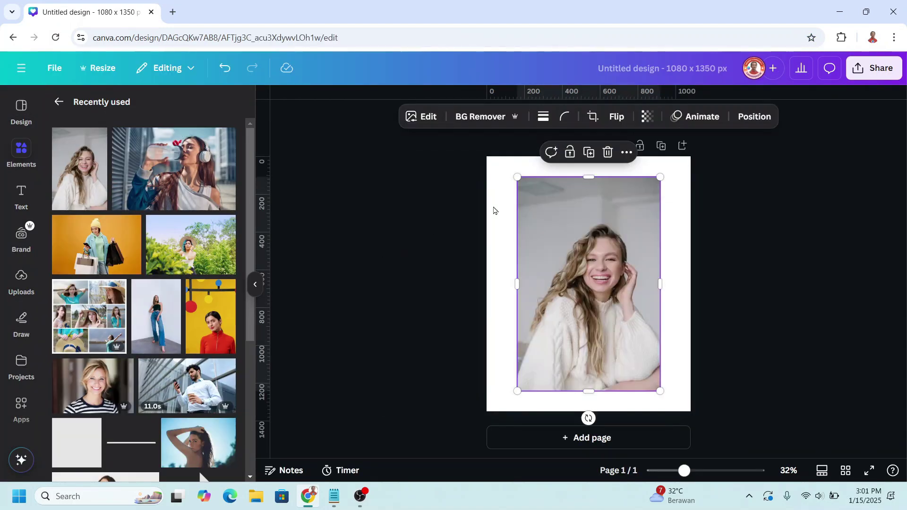
left_click_drag(658, 177, 639, 210)
left_click_drag(618, 253, 629, 240)
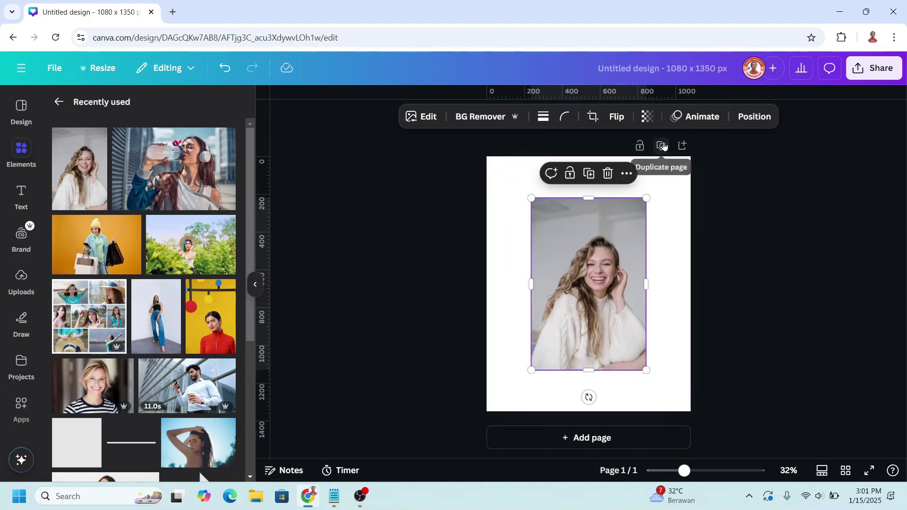
- Duplicate the page and remove the background from the woman's photo on page 2
left_click(660, 145)
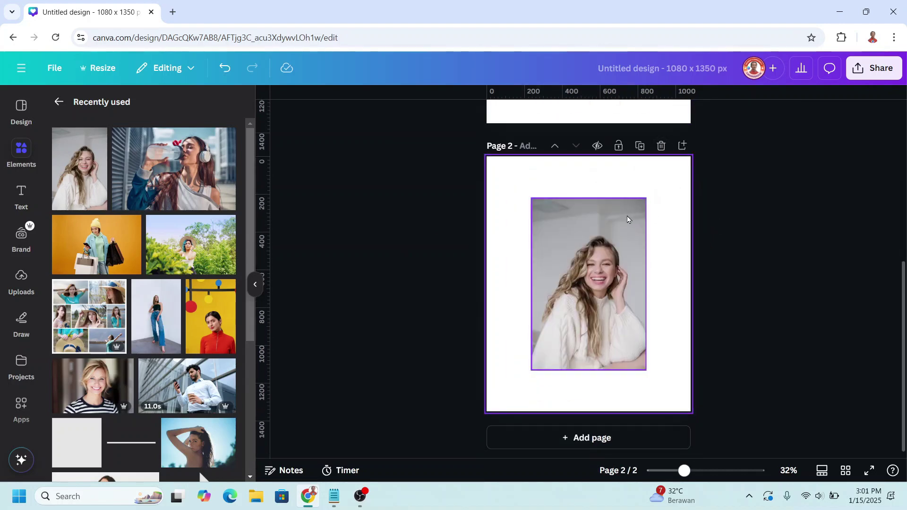
left_click(621, 235)
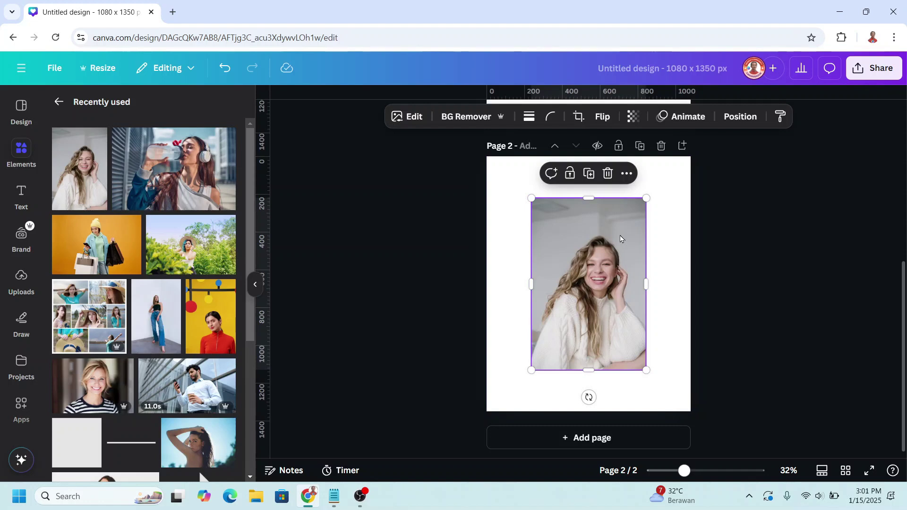
left_click(470, 121)
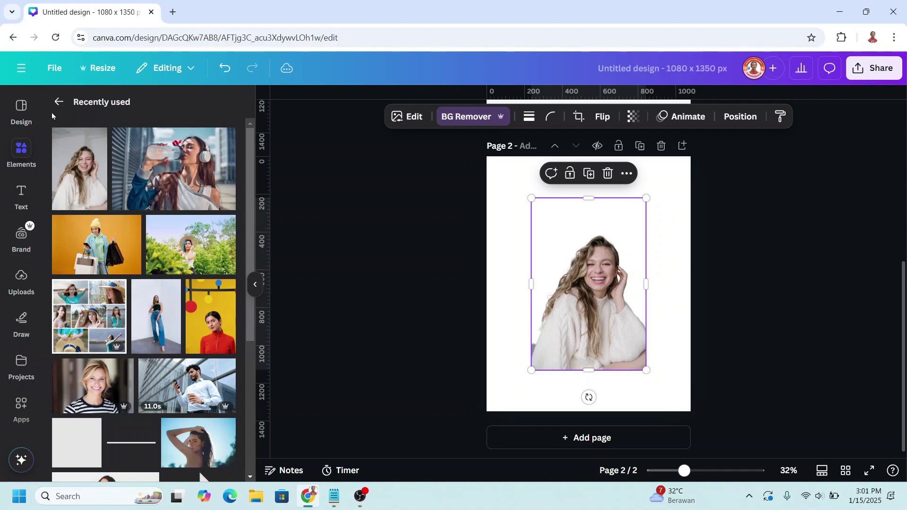
- Add a square shape to page 2 and fill it with yellow #ffde59
left_click(58, 102)
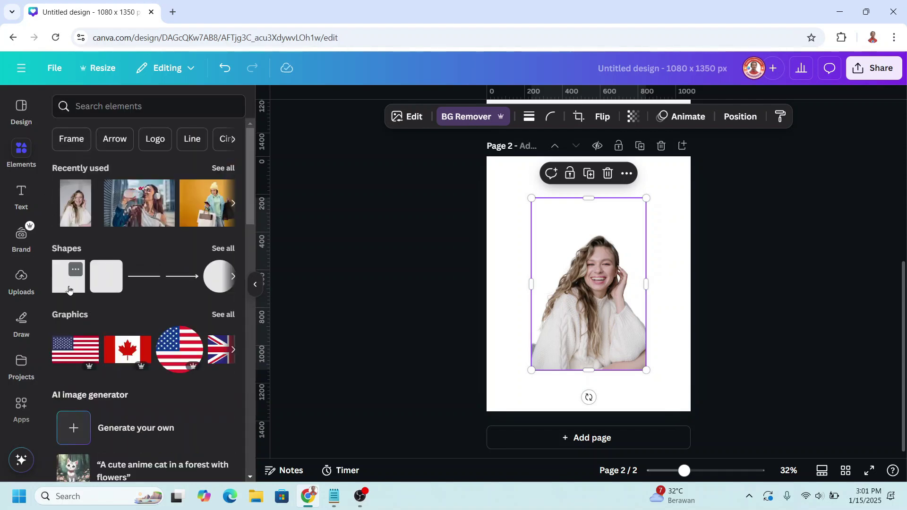
left_click(95, 283)
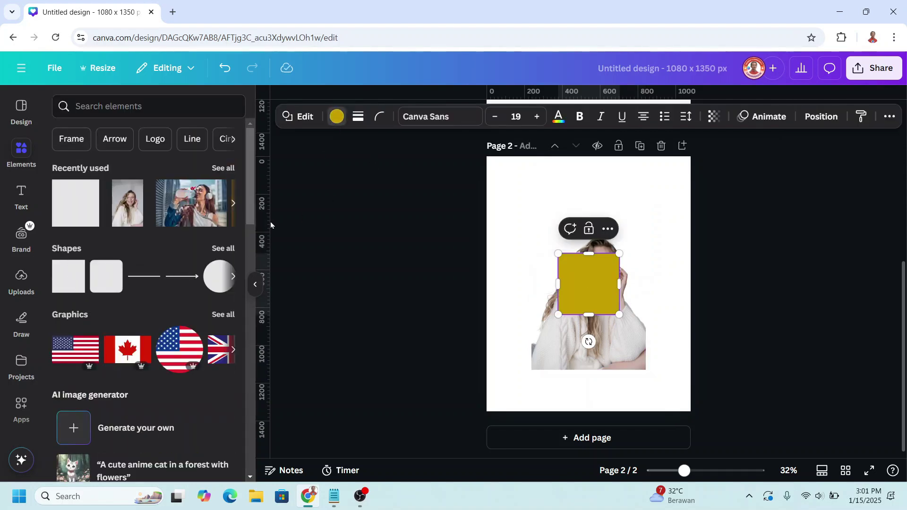
left_click(337, 116)
scroll(208, 296, "down", 3)
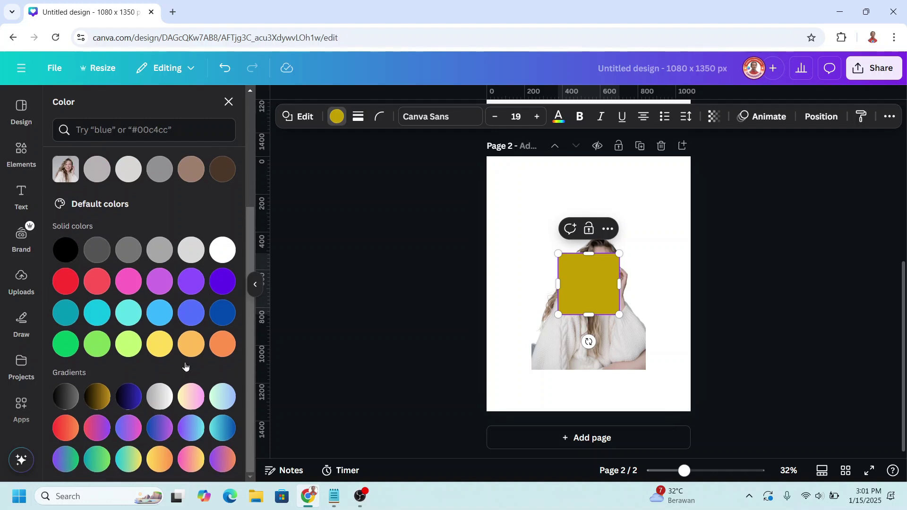
left_click(163, 347)
- Stretch the yellow square into a frame slightly wider than the cut-out woman, reaching just above her head, and send it to the back
left_click_drag(558, 284, 524, 290)
left_click_drag(574, 314, 569, 377)
left_click_drag(619, 315, 652, 314)
left_click_drag(595, 254, 598, 231)
right_click(621, 253)
mouse_move(678, 280)
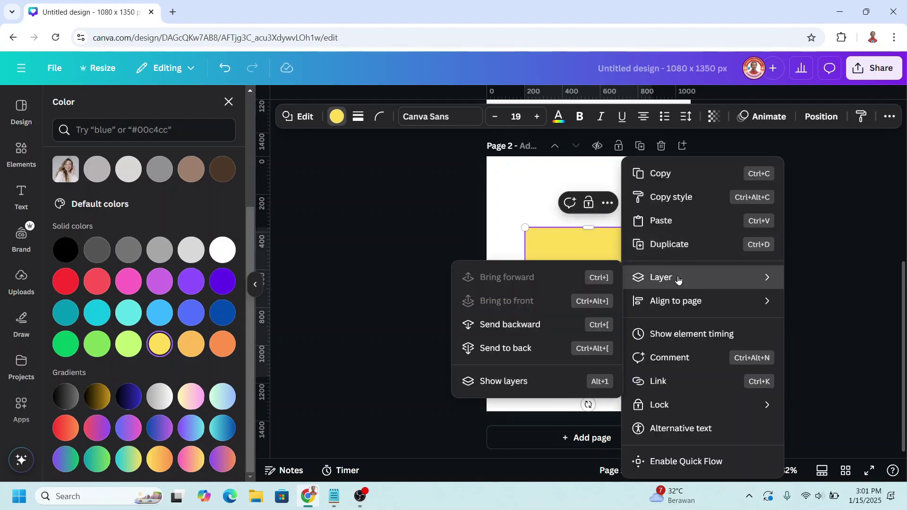
left_click(505, 348)
- Apply the Custom Duotone effect to the cut-out woman on page 2
left_click(594, 311)
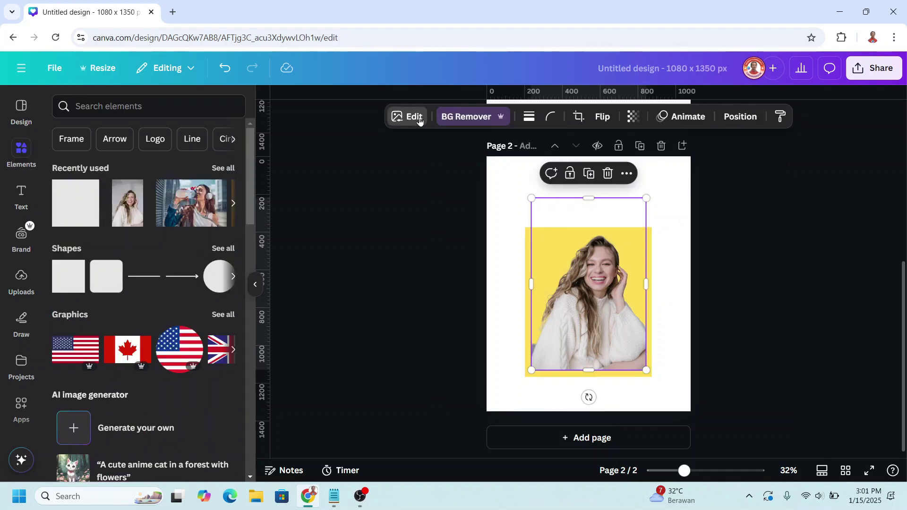
scroll(163, 325, "down", 3)
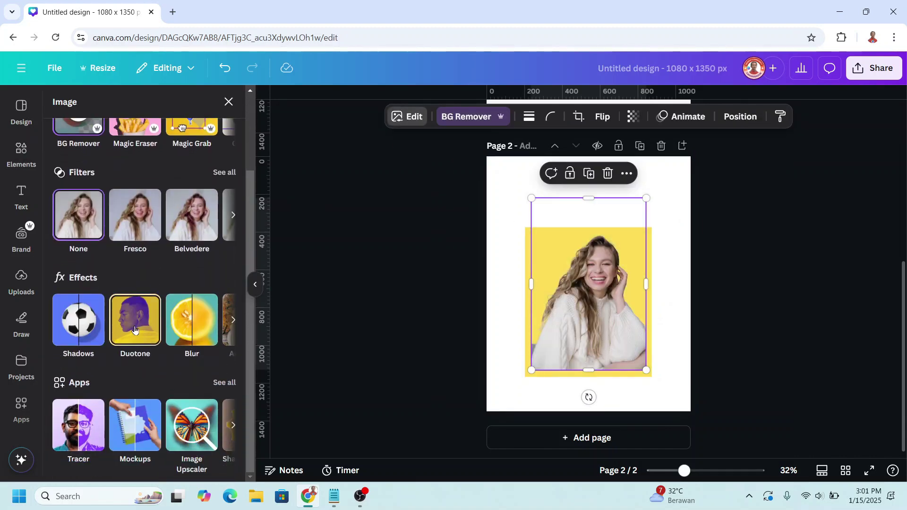
scroll(132, 329, "up", 3)
left_click(135, 419)
left_click(82, 245)
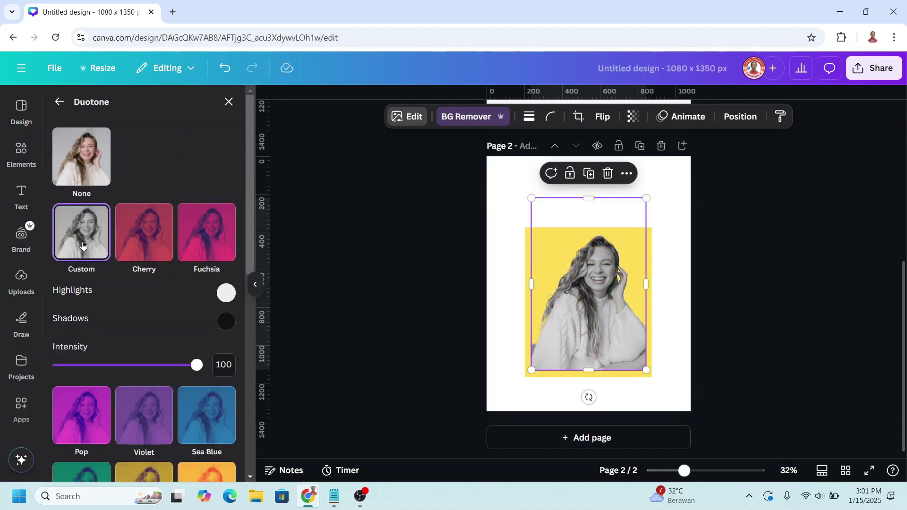
- Set both the highlights and the shadows of the cut-out's duotone to white #FFFFFF
left_click(227, 293)
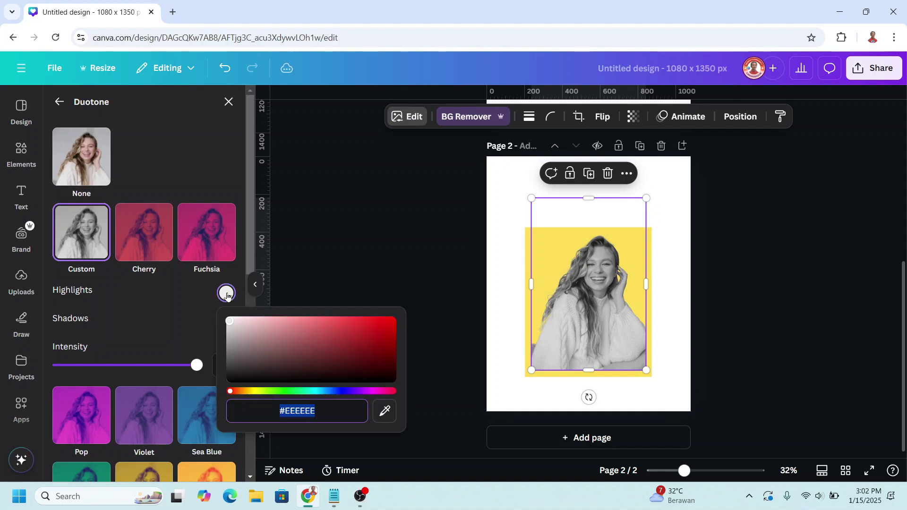
left_click_drag(241, 329, 203, 298)
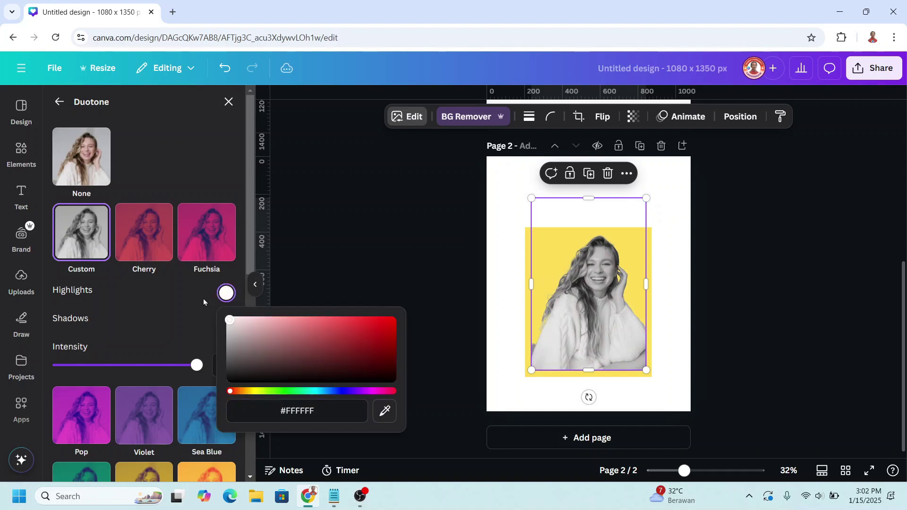
left_click(180, 291)
left_click(227, 322)
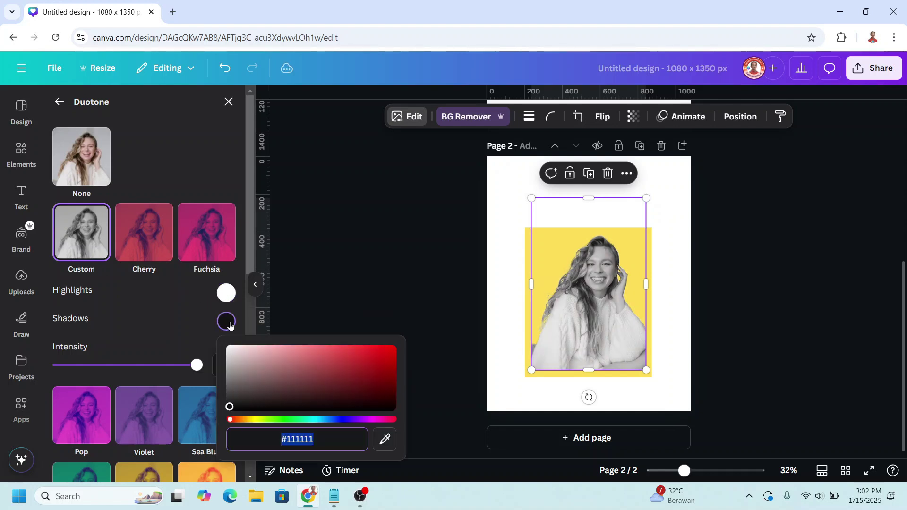
left_click_drag(232, 369, 200, 325)
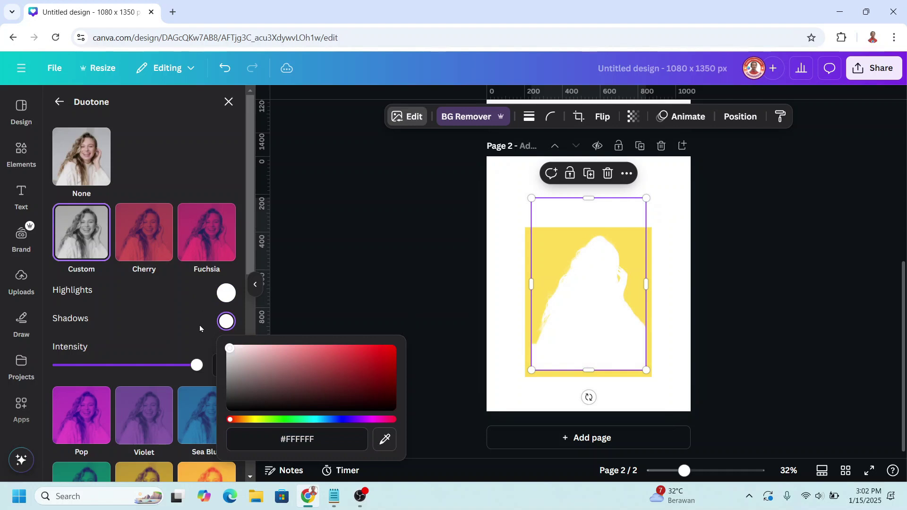
left_click(659, 285)
left_click(660, 285)
- Download only page 2 of the design as a PNG
left_click(874, 71)
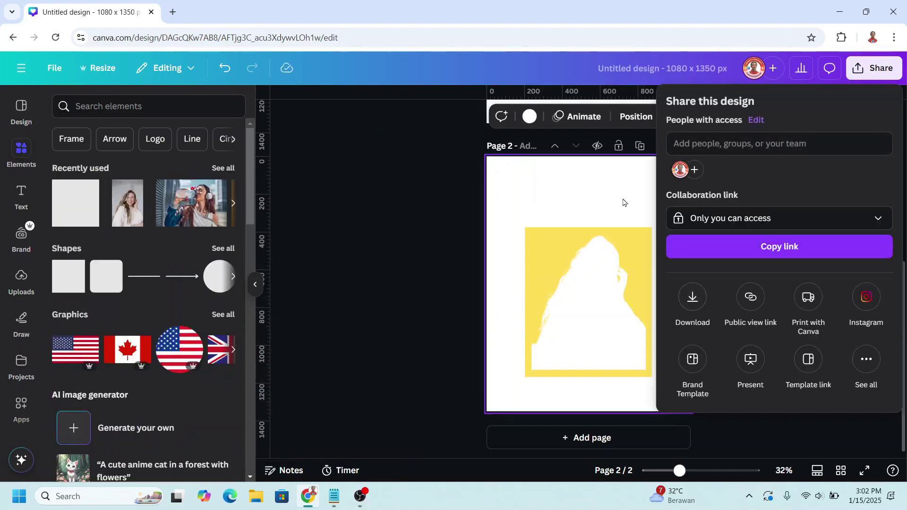
left_click(623, 202)
left_click(874, 69)
left_click(694, 298)
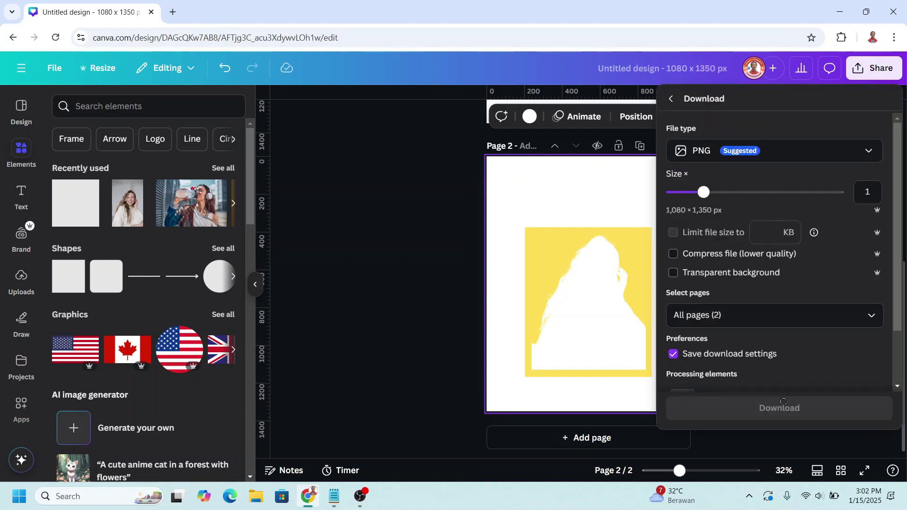
left_click(881, 315)
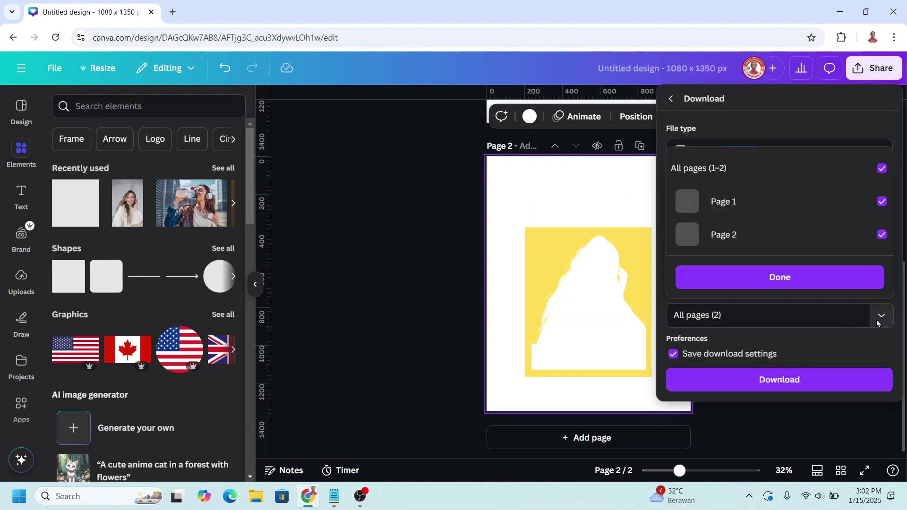
left_click(882, 201)
left_click(843, 277)
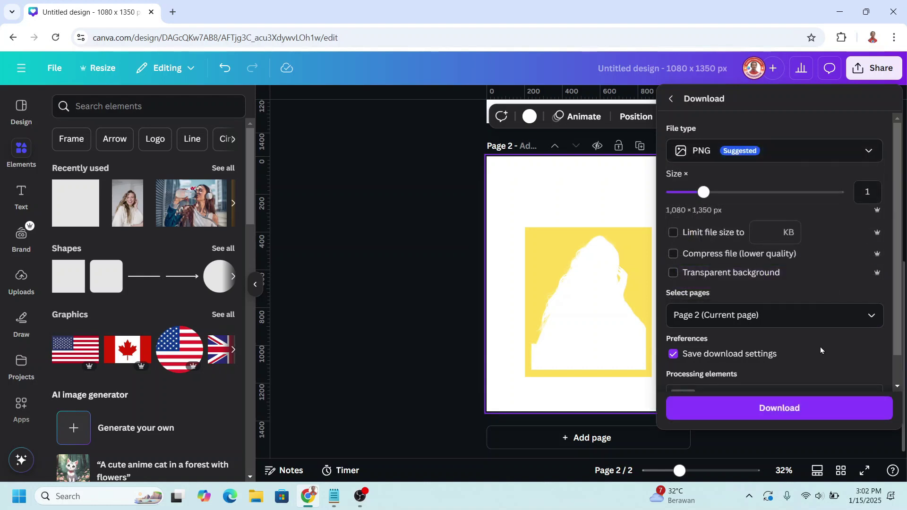
left_click(800, 406)
left_click(516, 202)
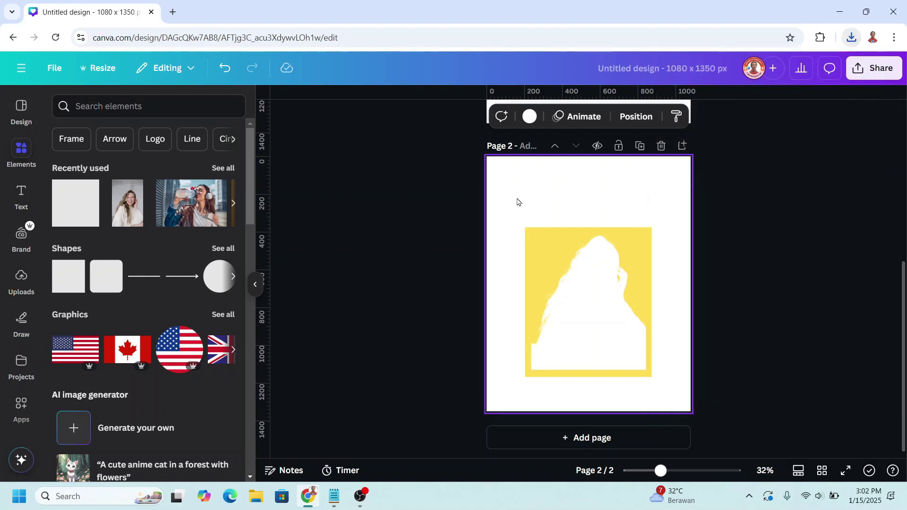
- Apply the Custom Duotone effect with its default grey tones to the woman's photo on page 1
scroll(647, 326, "up", 5)
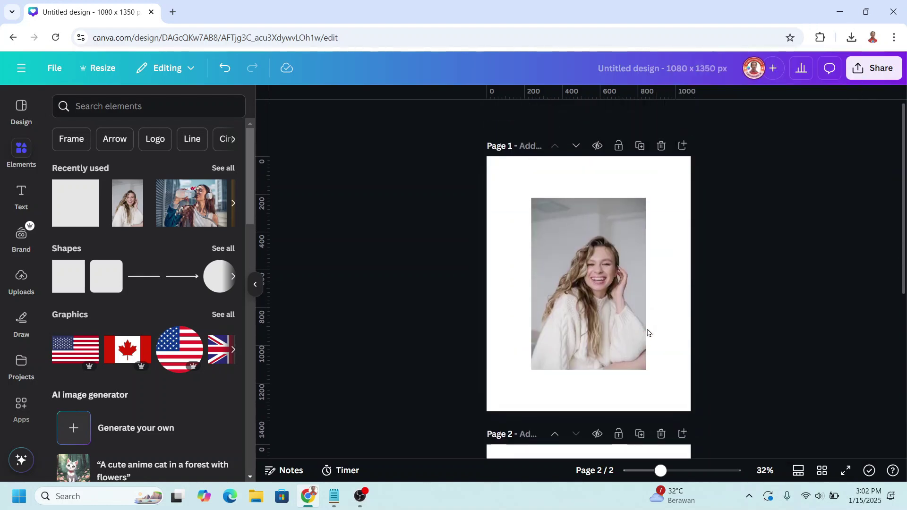
left_click(608, 290)
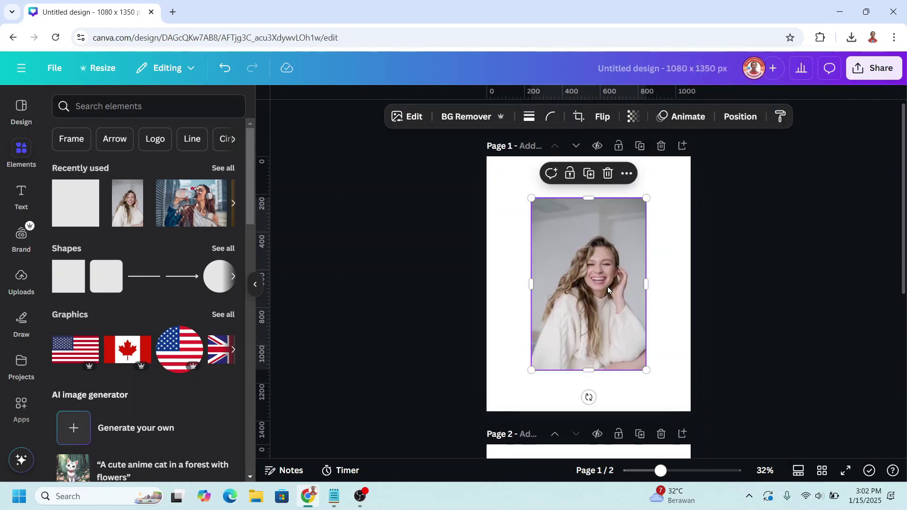
left_click(418, 123)
scroll(184, 349, "down", 1)
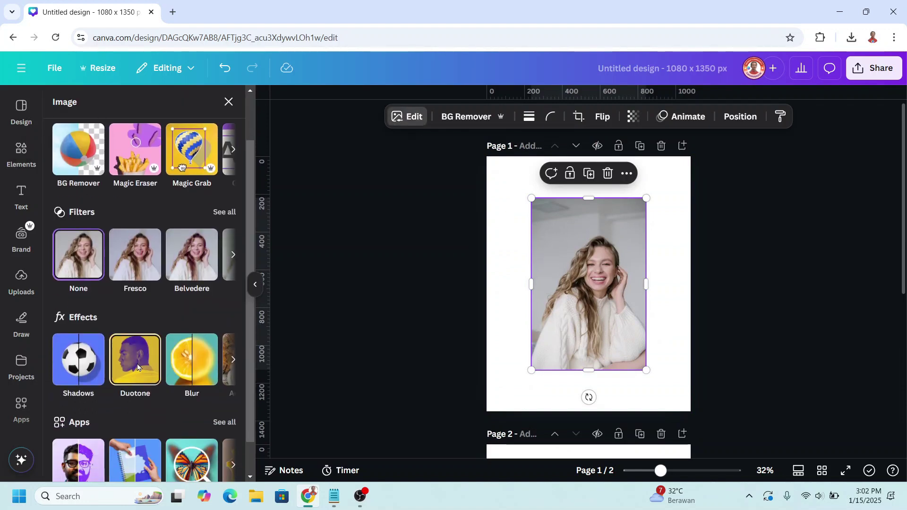
left_click(138, 367)
left_click(87, 244)
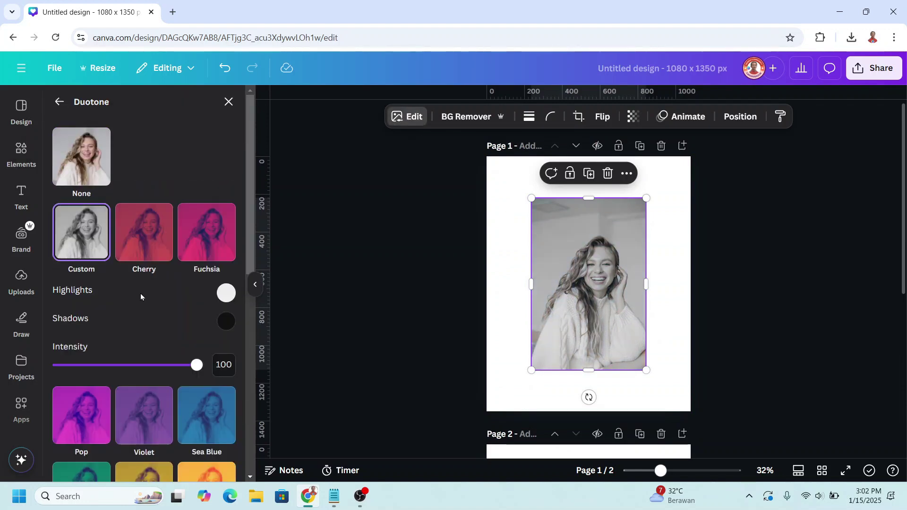
left_click(229, 102)
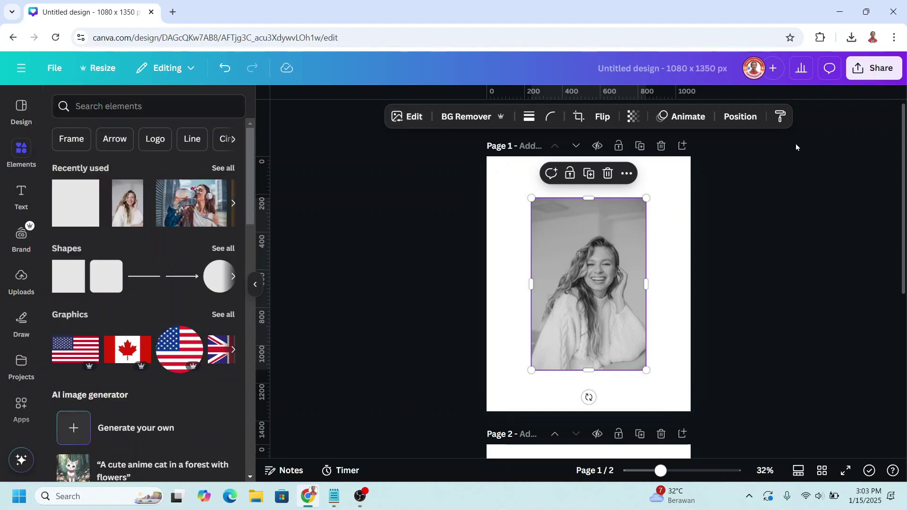
- Place the downloaded PNG on page 1 with its background removed and scale it to fill the whole page
left_click(852, 38)
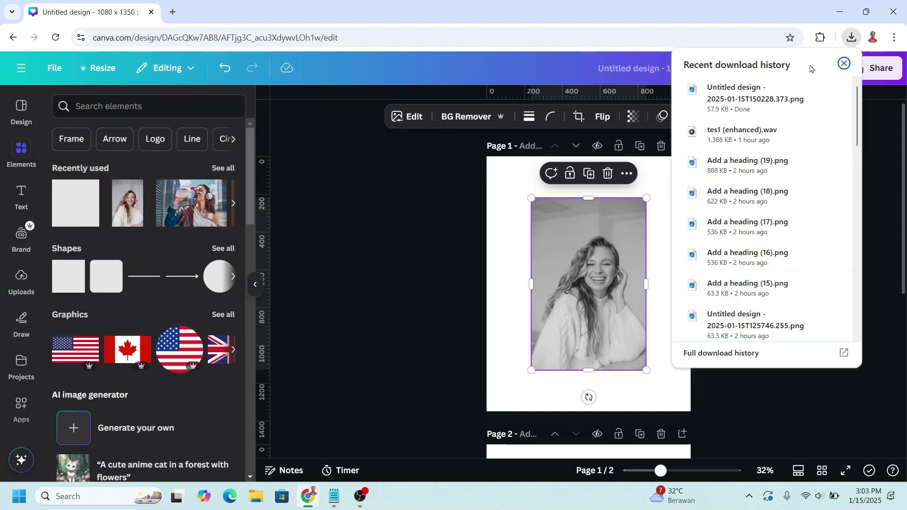
left_click(566, 295)
left_click(467, 116)
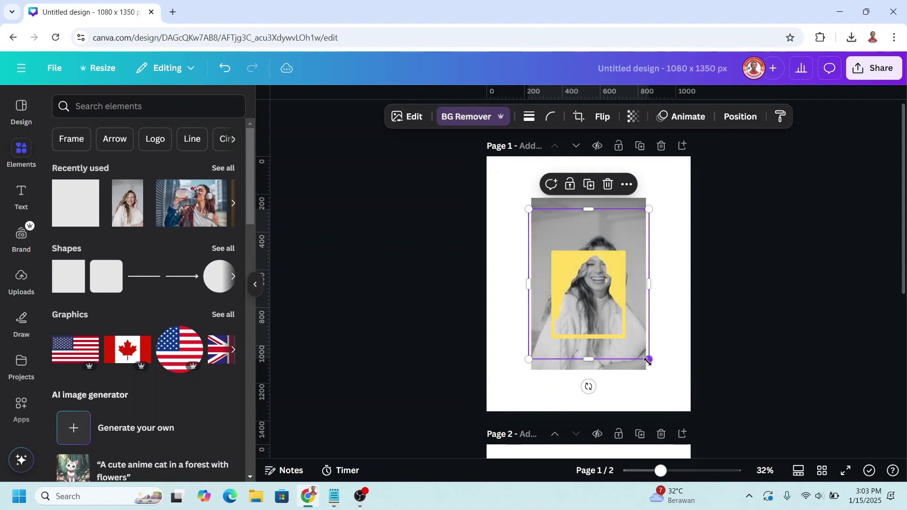
left_click_drag(648, 360, 690, 411)
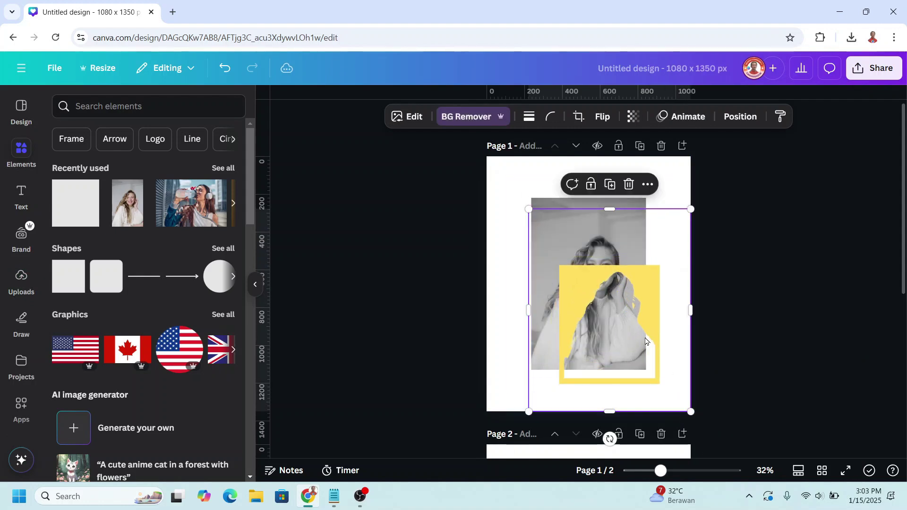
left_click_drag(528, 209, 486, 157)
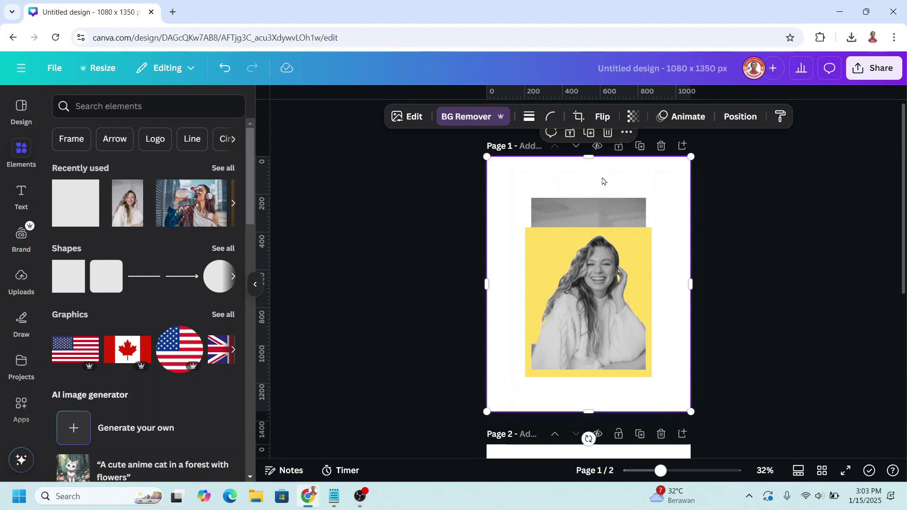
- Crop the top of the yellow overlay down to its frame and trim the grey photo to sit inside the frame
left_click_drag(595, 160, 590, 231)
left_click(643, 209)
left_click_drag(660, 470, 678, 477)
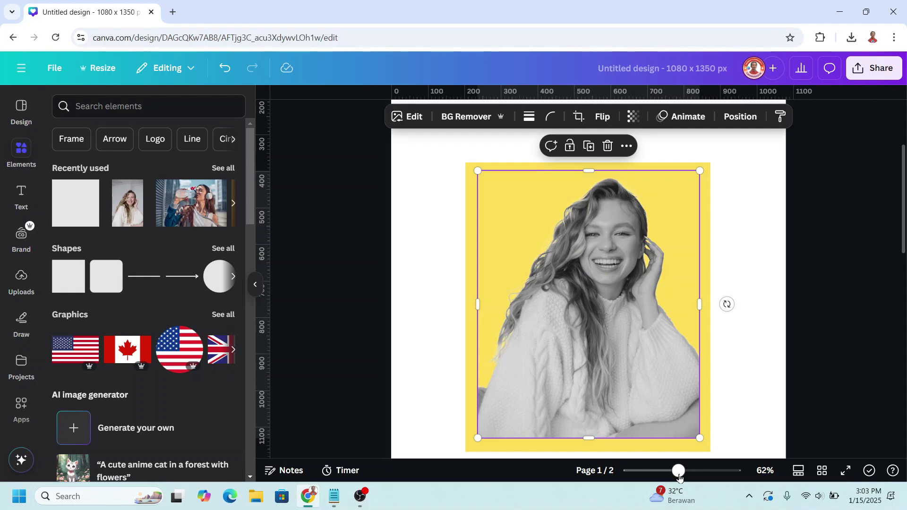
- Add the recently used photo of the woman with shopping bags and yellow beanie to page 1 and remove its background
left_click(223, 169)
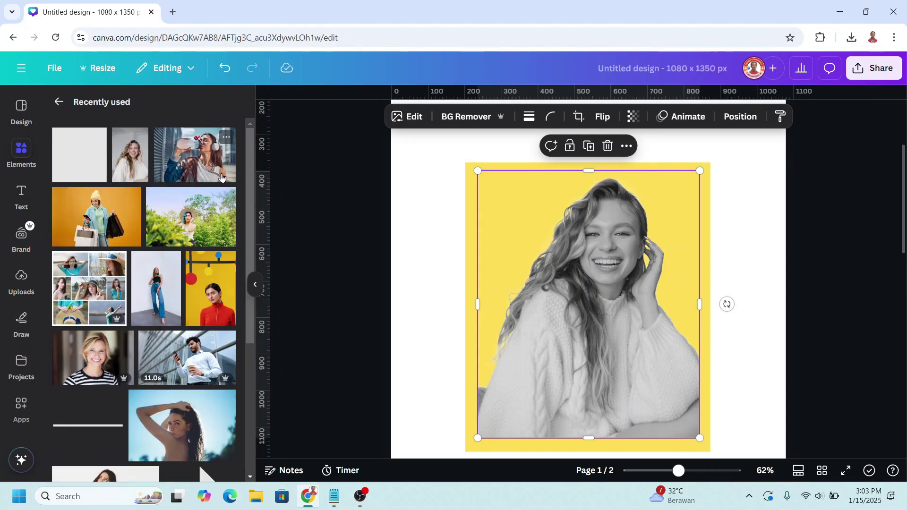
left_click(132, 197)
left_click(123, 210)
left_click(472, 115)
- Shrink the shopping woman, position her over the left side of the large woman's hair, and crop off her right part
left_click_drag(746, 166, 654, 249)
left_click_drag(560, 322, 590, 288)
left_click_drag(679, 269, 595, 272)
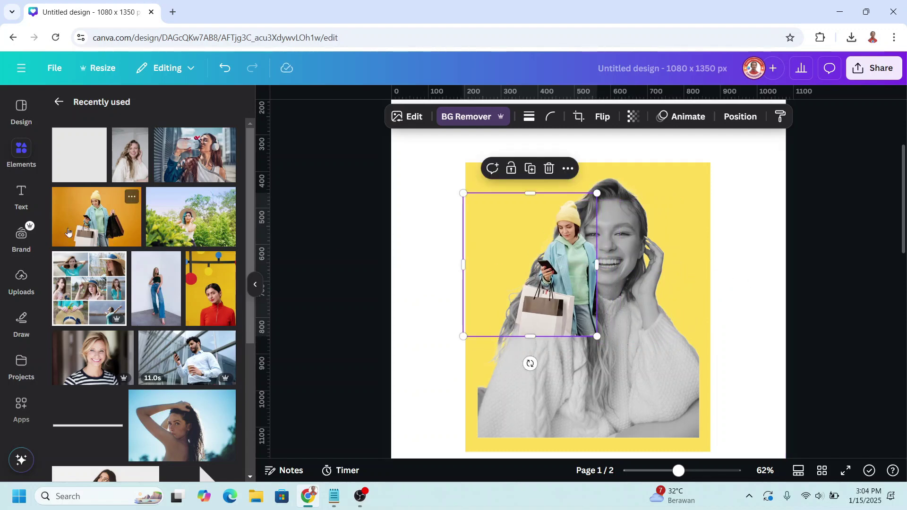
- Add the recently used photo of the woman in the red sweater to page 1 and shrink it over the frame's right side
left_click(213, 292)
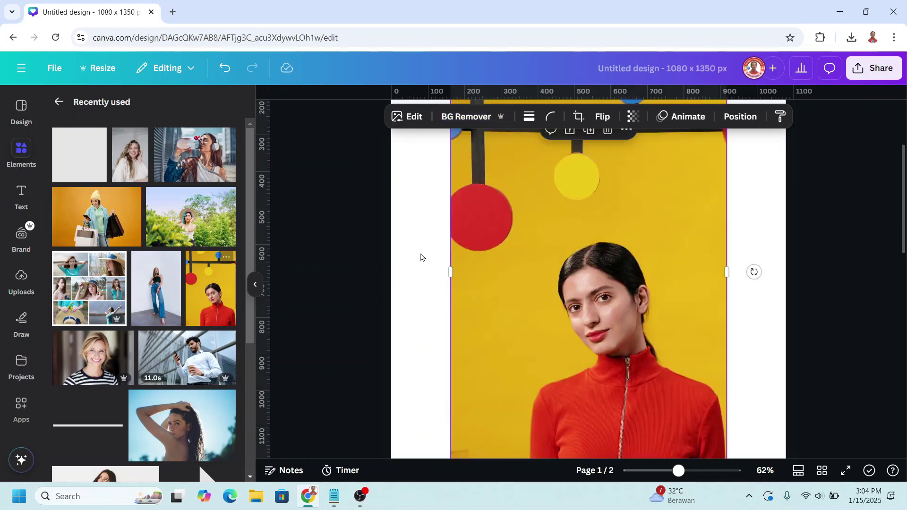
left_click_drag(685, 215, 666, 320)
left_click_drag(708, 171, 589, 347)
left_click_drag(539, 383, 661, 198)
- Crop the red-sweater photo closely around the woman, then shrink it and place it at the upper right of the large woman's head
left_click_drag(634, 162, 637, 247)
left_click_drag(637, 399, 641, 358)
left_click_drag(555, 302, 604, 304)
left_click_drag(665, 307, 667, 219)
left_click_drag(712, 267, 639, 197)
- Send the red-sweater photo backward so it sits behind the yellow frame cut-out
right_click(639, 196)
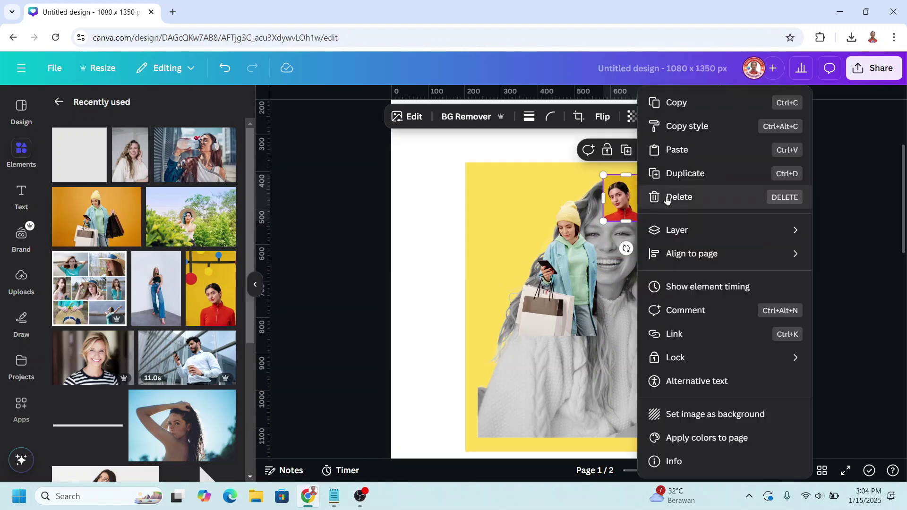
mouse_move(689, 232)
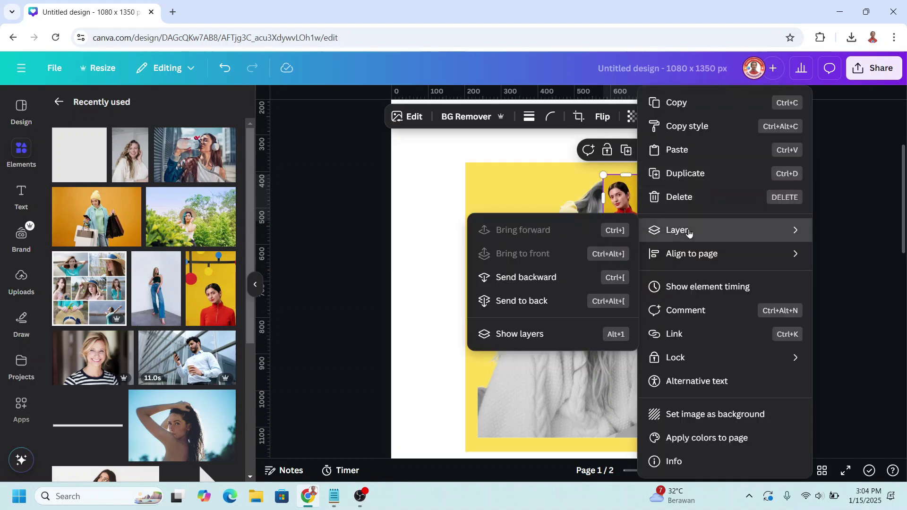
left_click(558, 279)
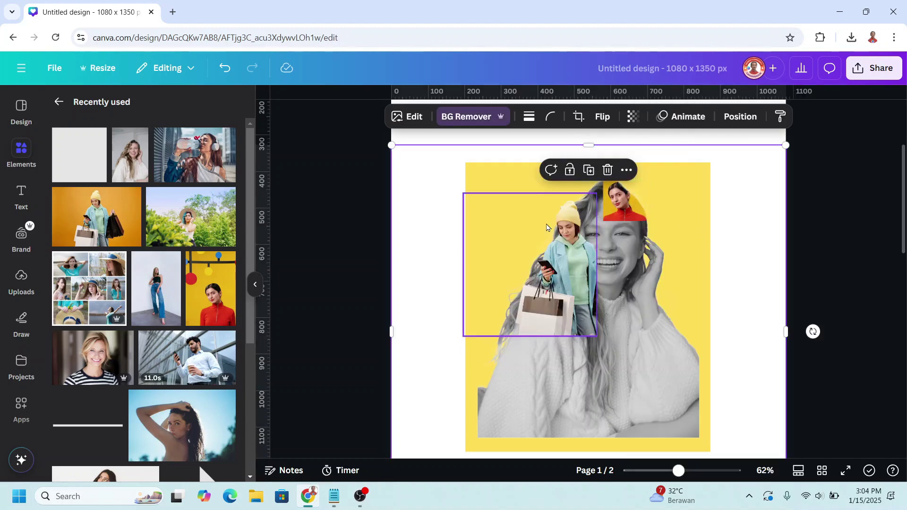
- Add the recently used garden photo of the woman in the straw hat, shrink and crop it, and place it beside the red-sweater photo
left_click(190, 221)
left_click_drag(744, 166, 581, 277)
left_click_drag(506, 326, 552, 264)
left_click_drag(627, 264, 588, 264)
left_click_drag(477, 264, 510, 264)
left_click_drag(549, 313, 549, 300)
left_click_drag(549, 215, 553, 240)
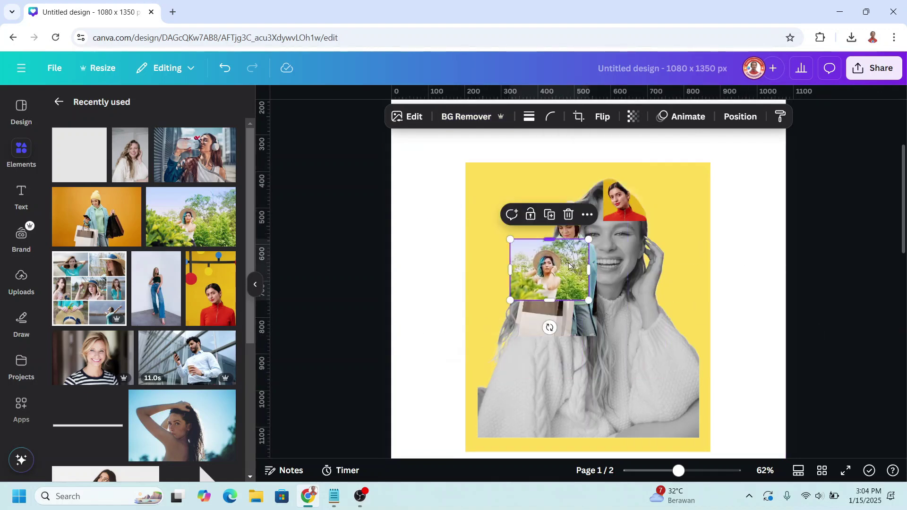
left_click_drag(508, 297, 606, 212)
- Move the straw-hat garden photo down the layer order, beneath the yellow frame and the red-sweater photo
left_click(733, 118)
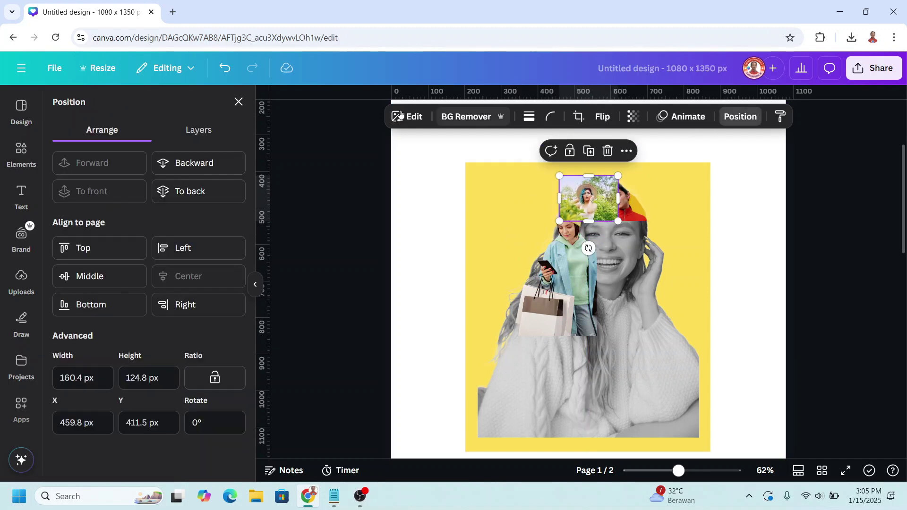
left_click(210, 129)
left_click_drag(192, 196, 205, 333)
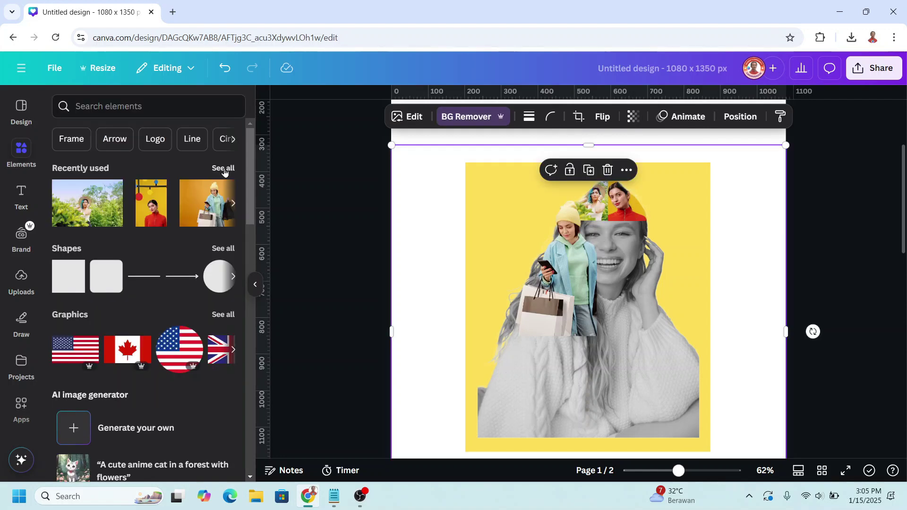
left_click(224, 170)
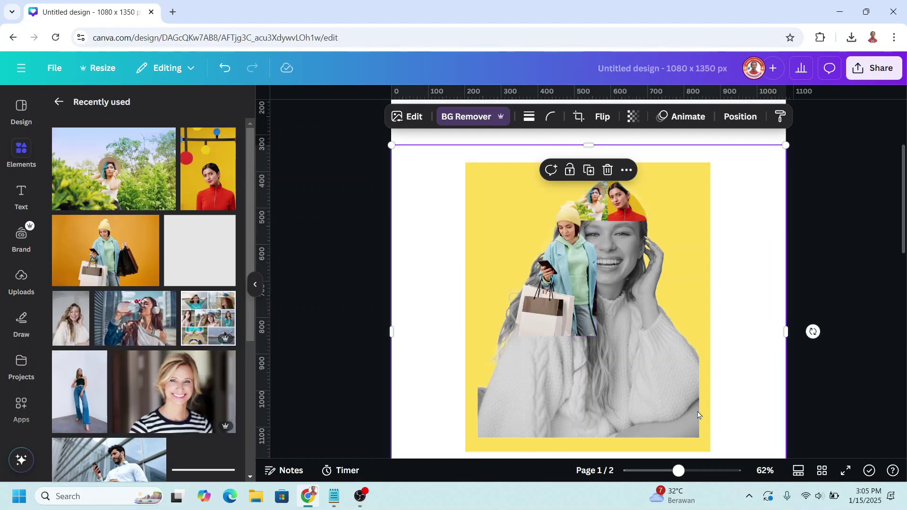
- Add the recently used photo of the woman drinking with headphones and shrink it into the yellow frame's lower-right corner
left_click(154, 323)
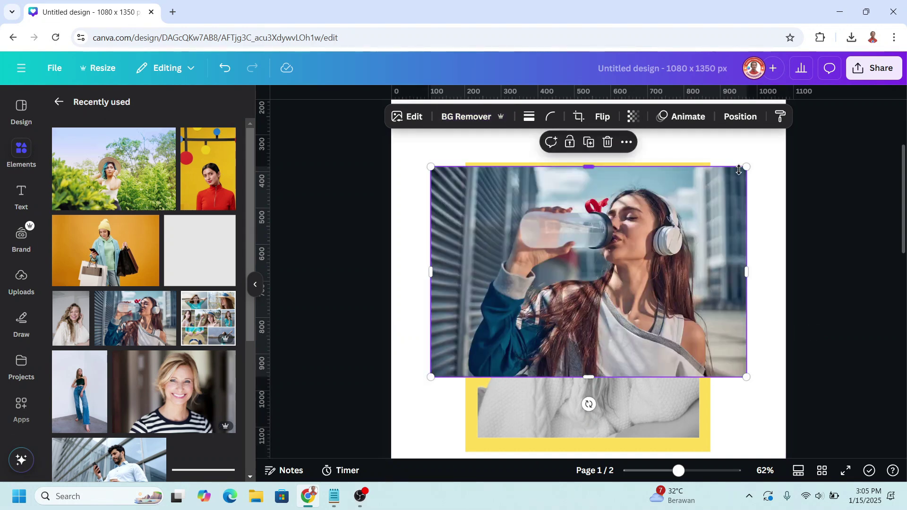
left_click_drag(743, 166, 536, 305)
left_click_drag(479, 320, 669, 401)
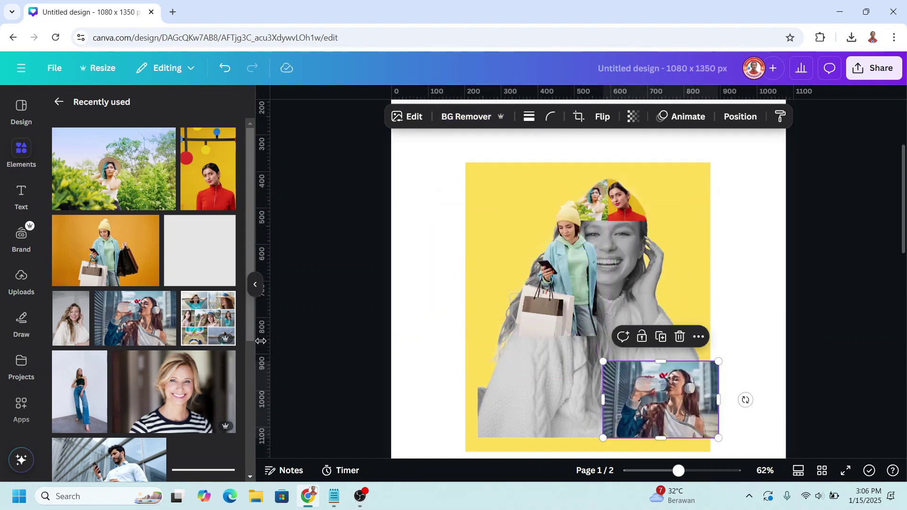
- Add the recently used photo grid of the woman in turquoise and shrink it into the yellow frame's lower-left corner
left_click(227, 319)
left_click_drag(571, 291, 557, 330)
left_click_drag(733, 162, 544, 350)
left_click_drag(503, 401, 562, 360)
mouse_move(602, 308)
left_mouse_down()
mouse_move(597, 315)
mouse_move(603, 310)
left_mouse_up()
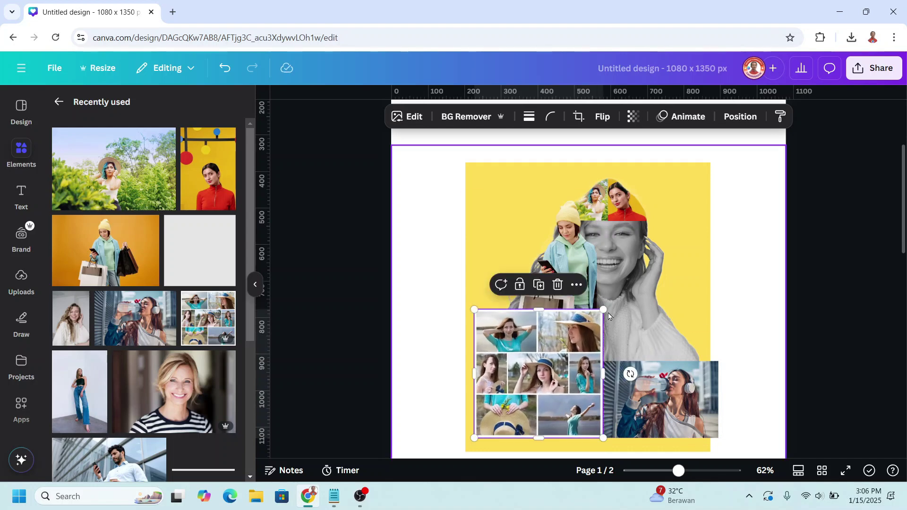
- Add the recently used photo of the standing woman in jeans to page 1 and remove its background
left_click(98, 364)
left_click(87, 391)
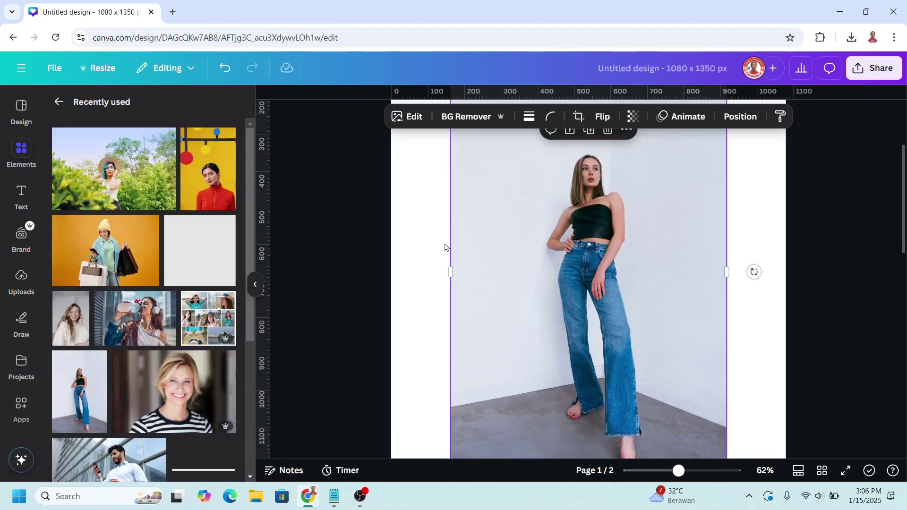
left_click(467, 117)
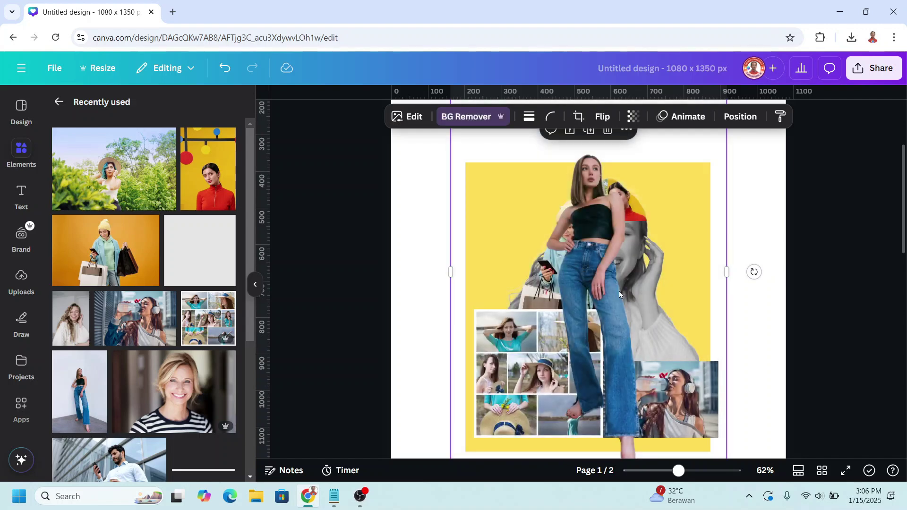
- Shrink the jeans woman and position her between the photo grid and the headphones photo, with her feet below the frame
left_click_drag(665, 219, 645, 265)
left_click_drag(689, 174, 604, 290)
left_click_drag(525, 380, 600, 307)
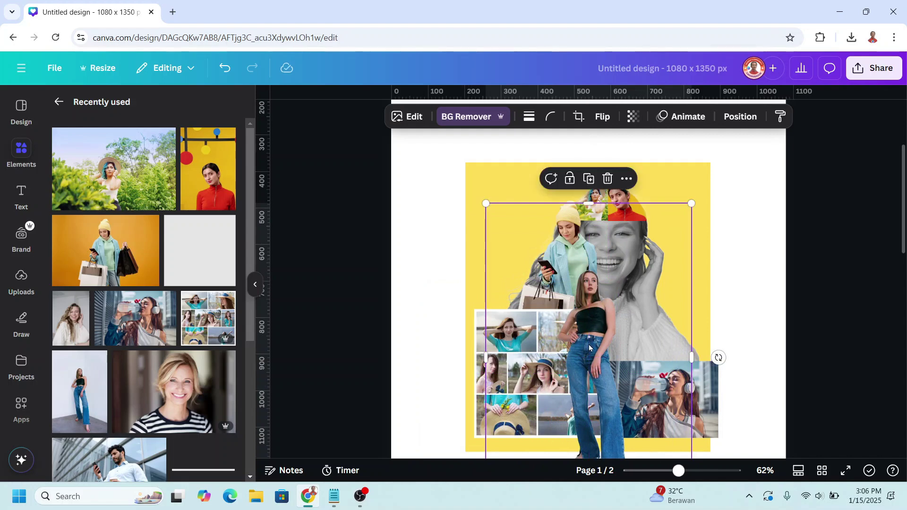
scroll(588, 348, "down", 2)
left_click_drag(696, 444, 688, 430)
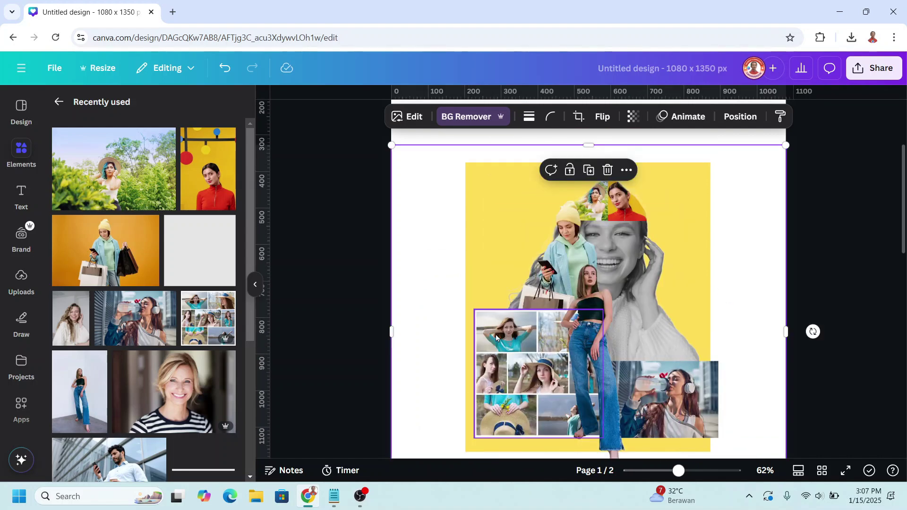
- Apply the Custom duotone effect to the photo grid in the frame's lower-left corner
left_click(496, 337)
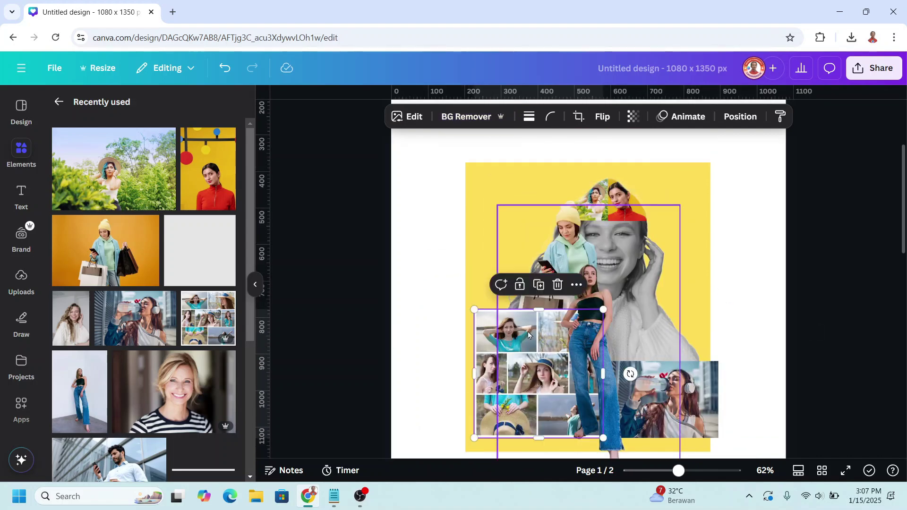
left_click(419, 118)
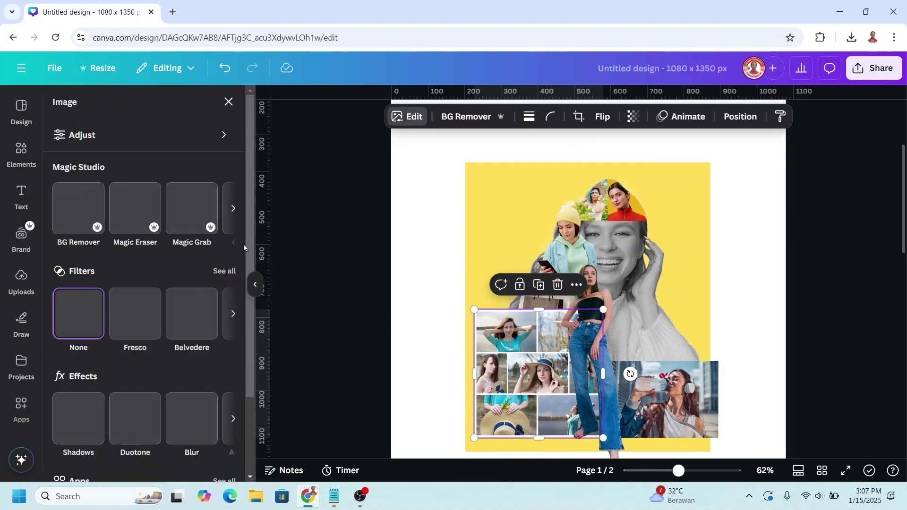
scroll(135, 330, "down", 2)
scroll(135, 334, "up", 2)
left_click(134, 407)
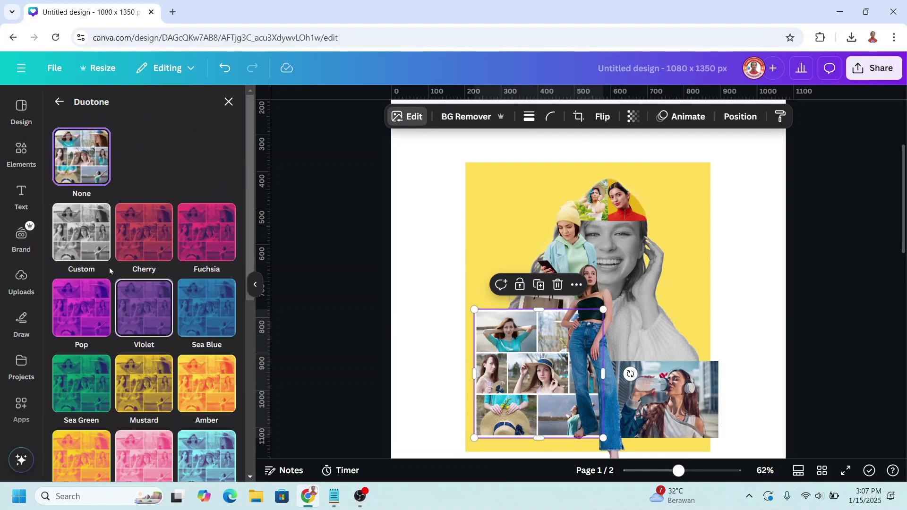
left_click(81, 240)
- Move the yellow frame cut-out to the top of the layer order, above the jeans woman
left_click(593, 336)
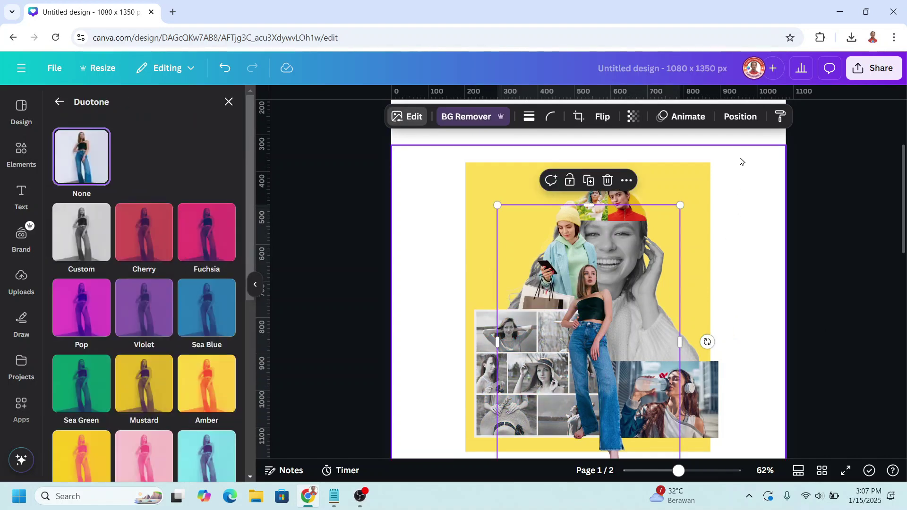
left_click(742, 122)
left_click(502, 168)
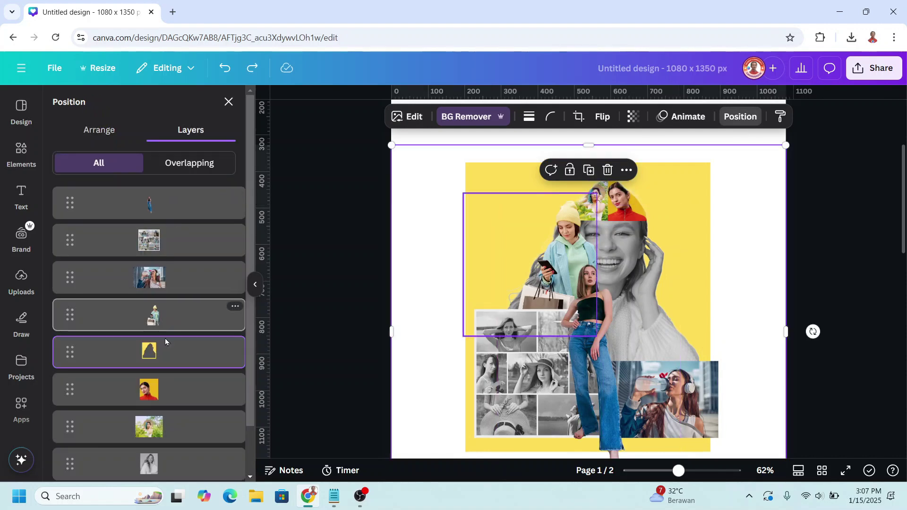
left_click_drag(170, 356, 175, 194)
left_click(228, 102)
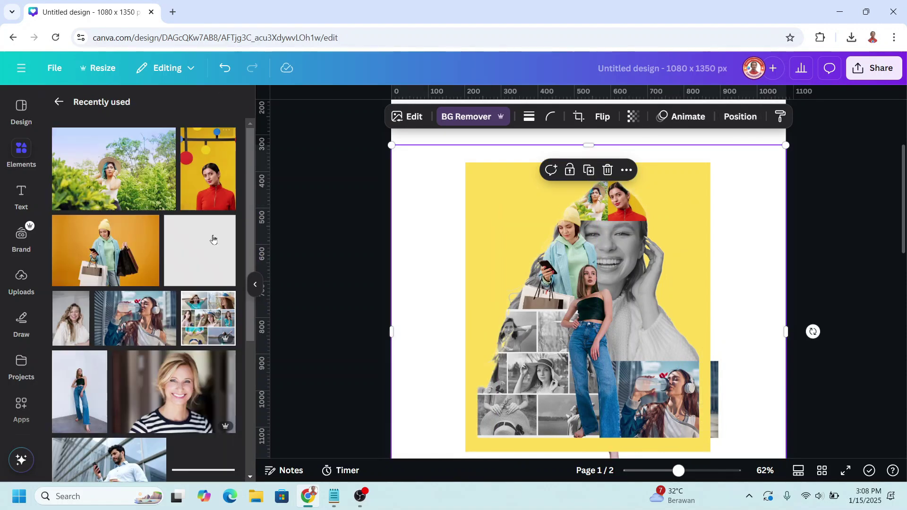
- Add the recently used photo of the blonde woman in the striped shirt, then shrink and crop it to fit the grid's upper-right cell
left_click(188, 390)
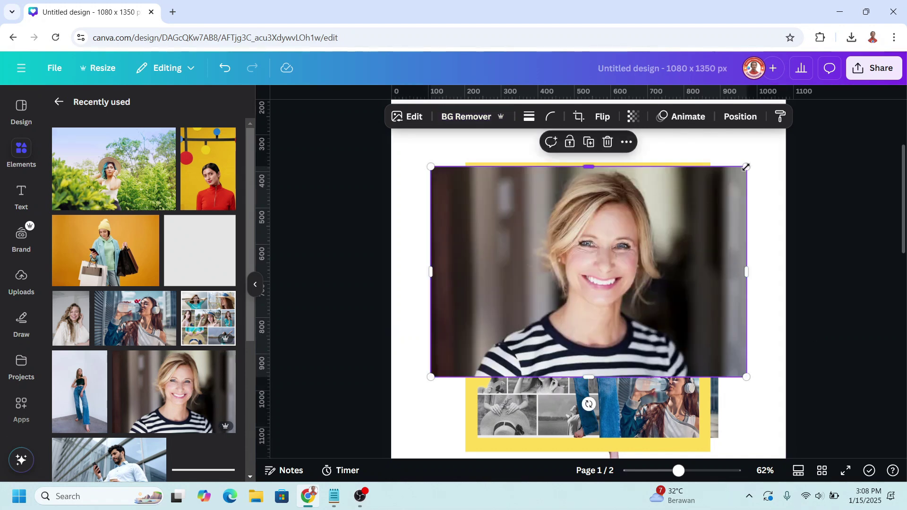
left_click_drag(746, 167, 499, 335)
scroll(356, 336, "down", 3)
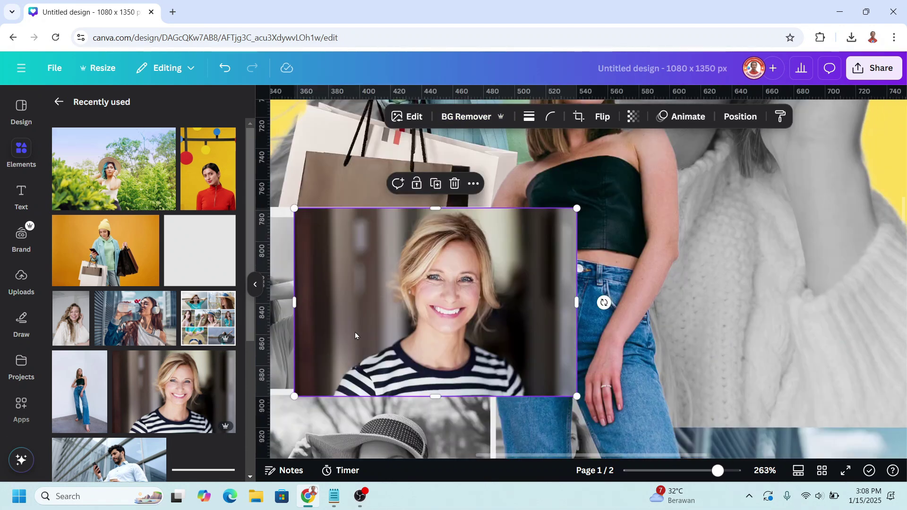
left_click_drag(294, 303, 365, 320)
left_click_drag(466, 208, 467, 218)
left_click_drag(468, 397, 468, 390)
- Move the striped-shirt photo down the layer order to just beneath the jeans woman
left_click(739, 116)
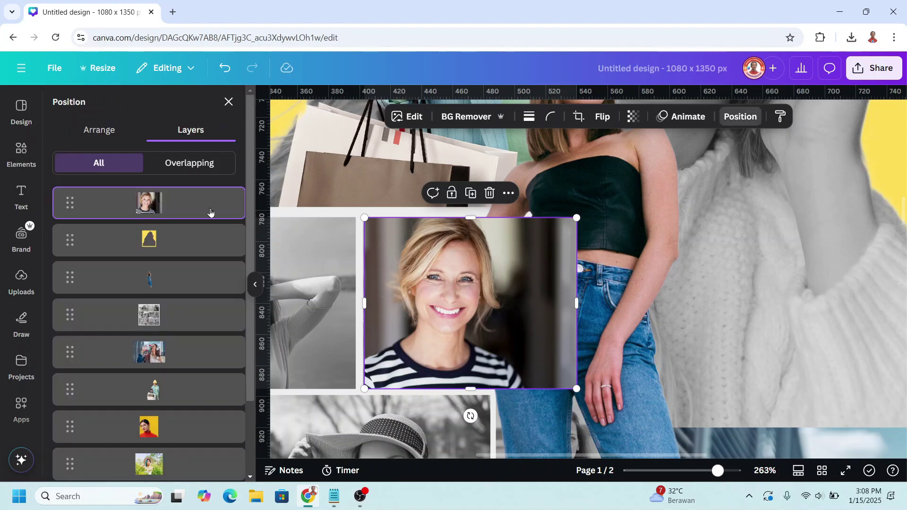
left_click_drag(164, 208, 186, 216)
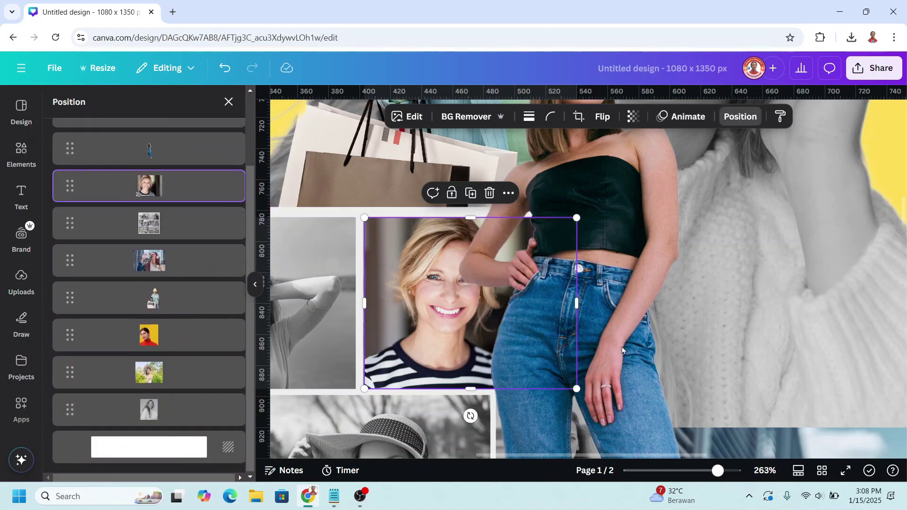
scroll(478, 231, "down", 5)
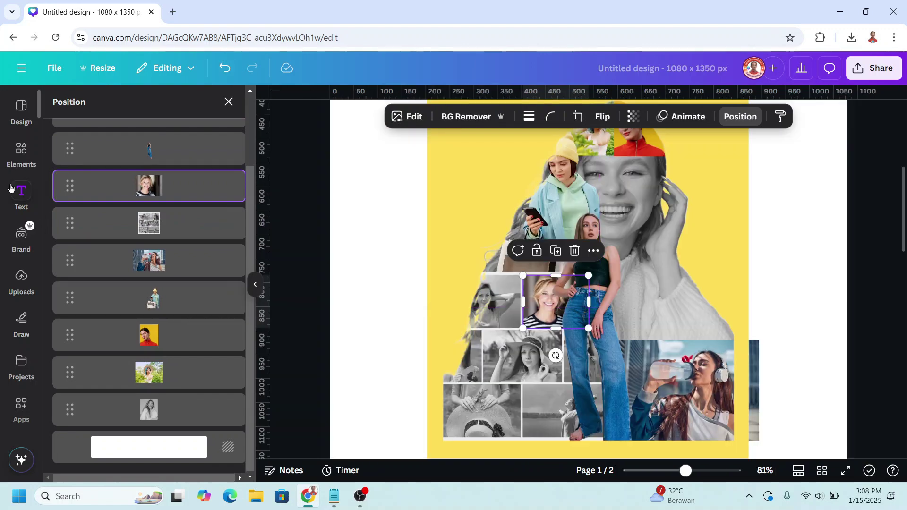
- Add a square shape, flatten it into a horizontal bar, and place it across the middle of the photo grid
left_click(21, 151)
left_click(71, 286)
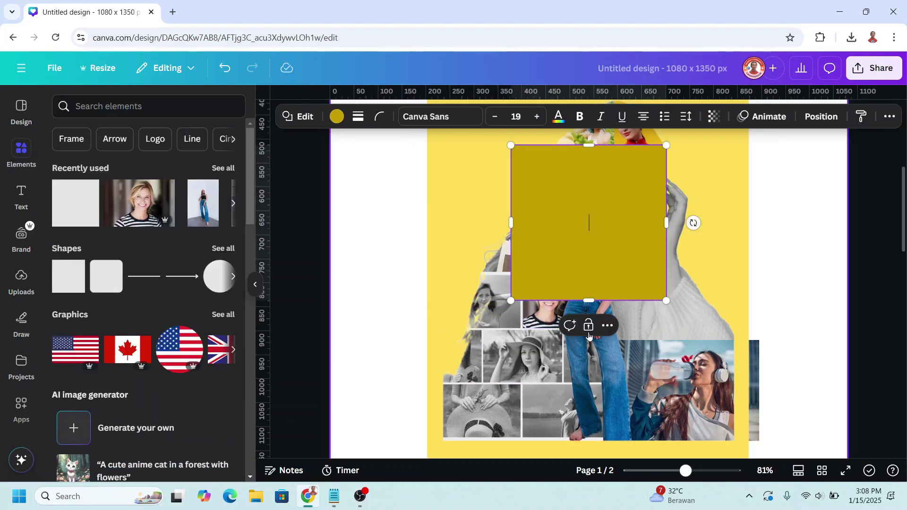
left_click_drag(590, 145, 598, 238)
left_click_drag(632, 278, 566, 383)
scroll(404, 217, "down", 2)
- Fill the bar with the turquoise-to-blue gradient and move it beneath the jeans woman in the layer order
left_click(337, 116)
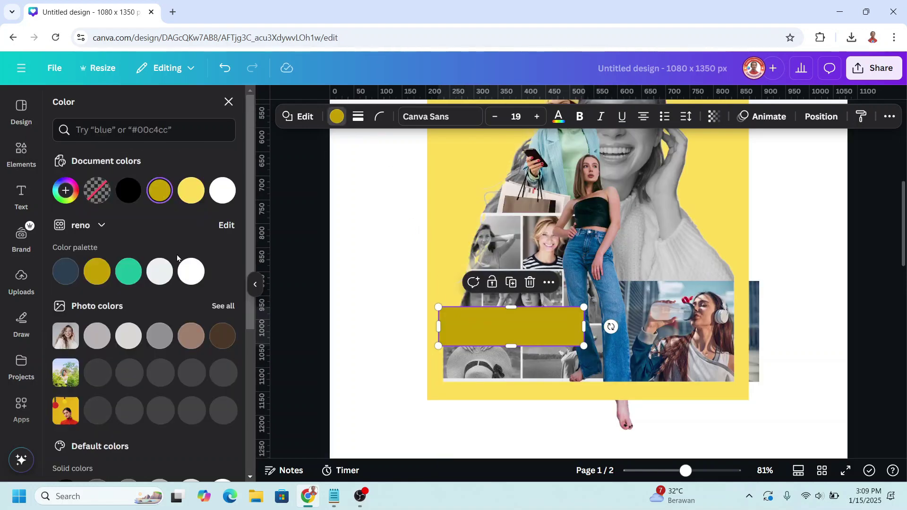
scroll(170, 321, "down", 5)
left_click(228, 432)
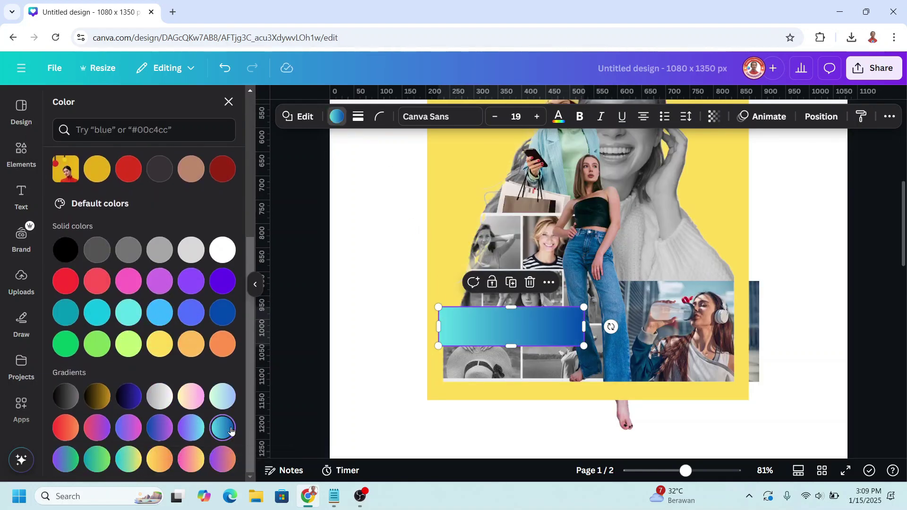
left_click(814, 120)
left_click_drag(160, 189, 171, 290)
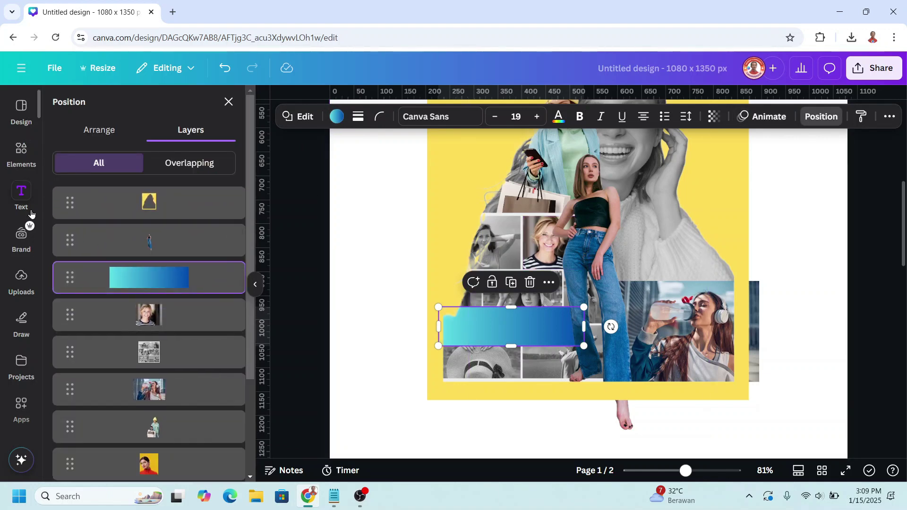
- Add the heading "Belinda" in white italics and shrink it to font size 46.8 over the gradient bar
left_click(19, 194)
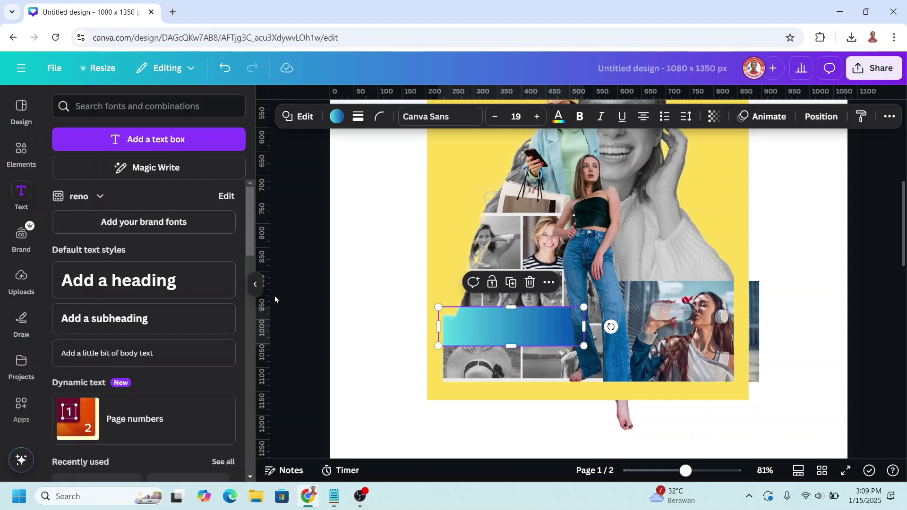
left_click(171, 282)
left_click(510, 116)
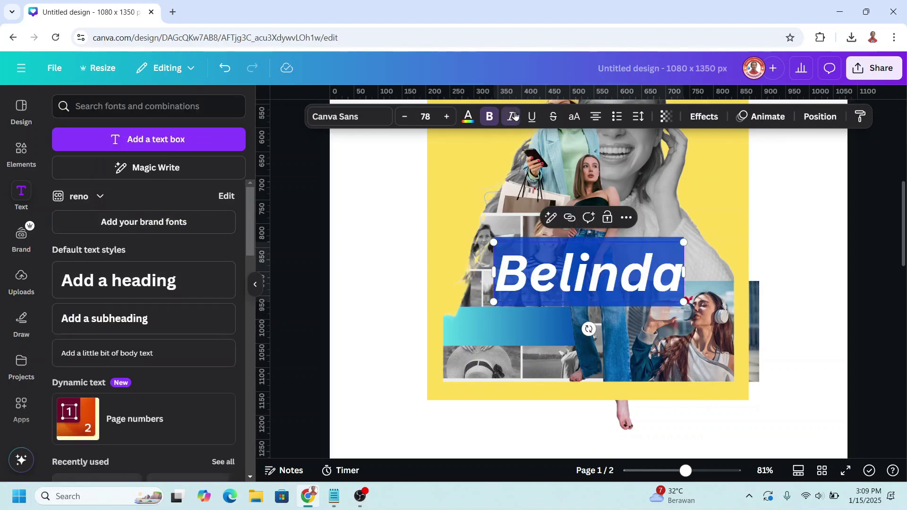
left_click(469, 119)
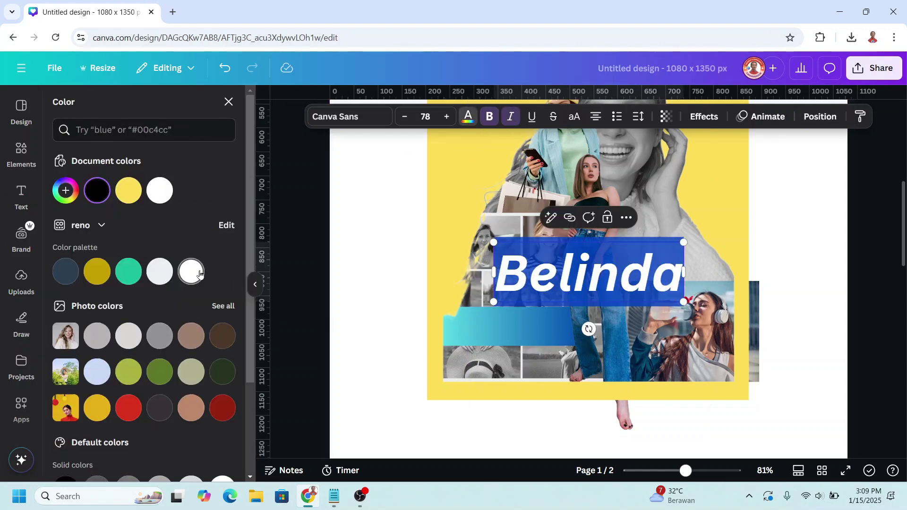
left_click(191, 271)
left_click_drag(683, 242, 532, 328)
left_click(640, 282)
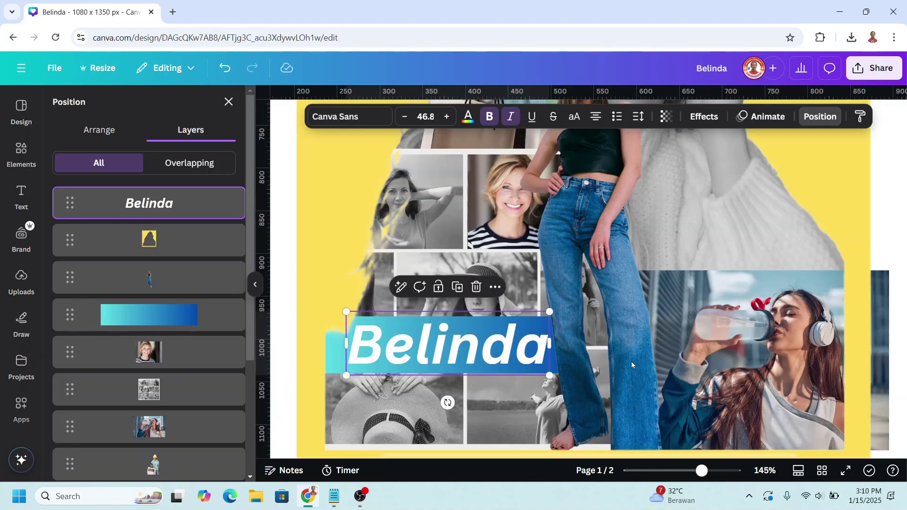
- Duplicate the "Belinda" heading, place the copy above the headphones photo, and change its text to "STUDIO"
left_click(458, 287)
left_click_drag(510, 376, 702, 254)
double_click(702, 253)
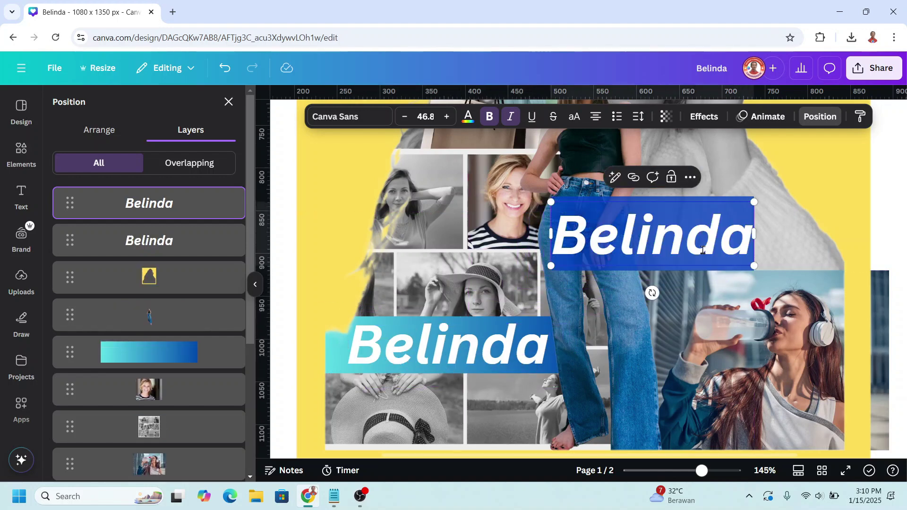
type("STUDIO")
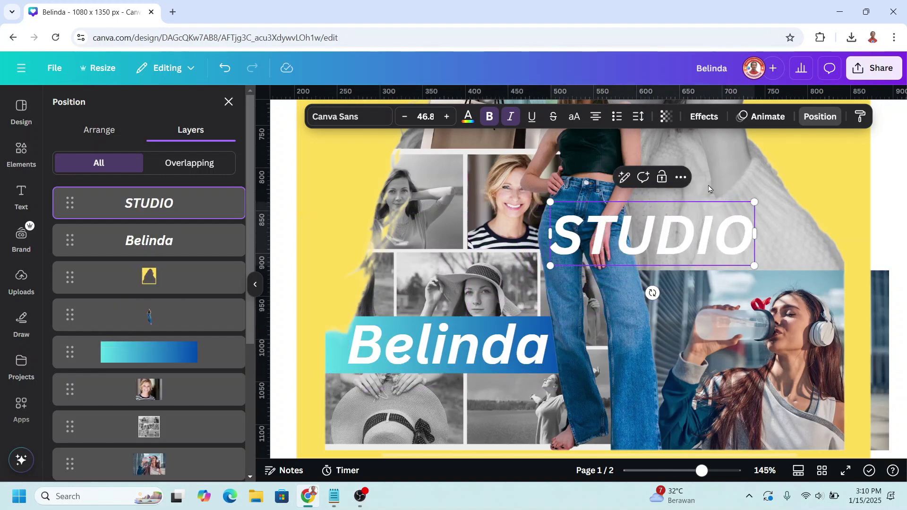
- Give the "STUDIO" text an orange Outline effect with thickness 200 and move it fully above the headphones photo
double_click(686, 211)
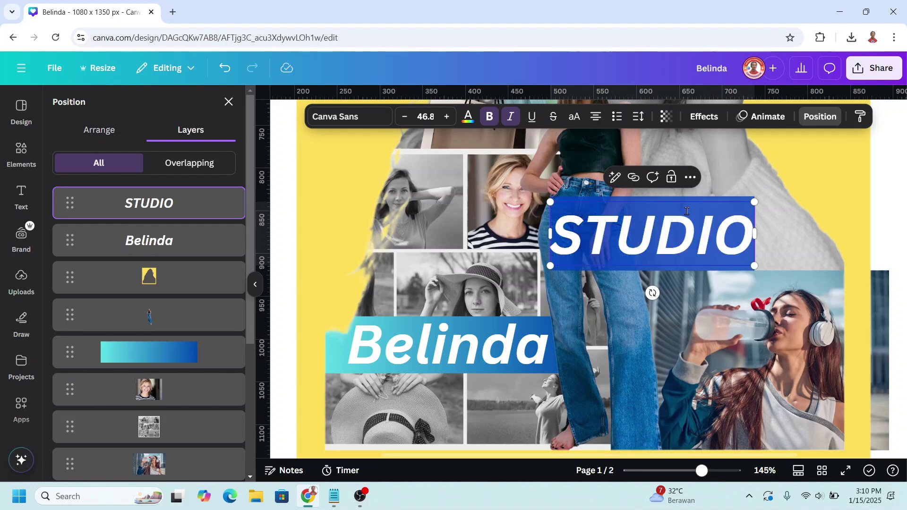
left_click(703, 116)
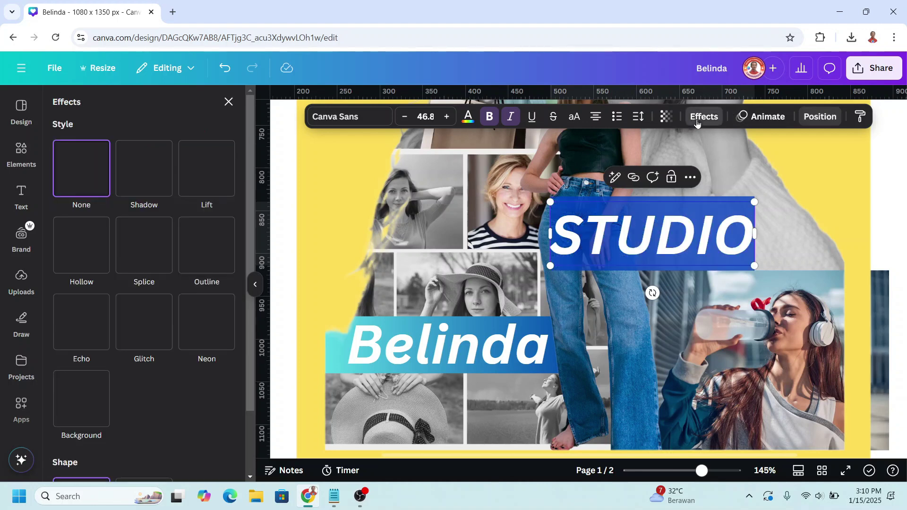
left_click(211, 254)
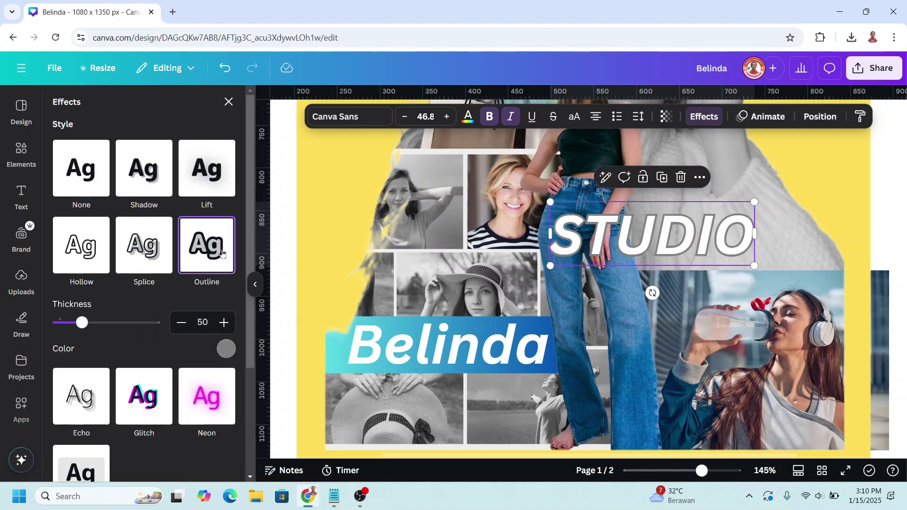
left_click(226, 349)
scroll(174, 268, "down", 3)
left_click(205, 313)
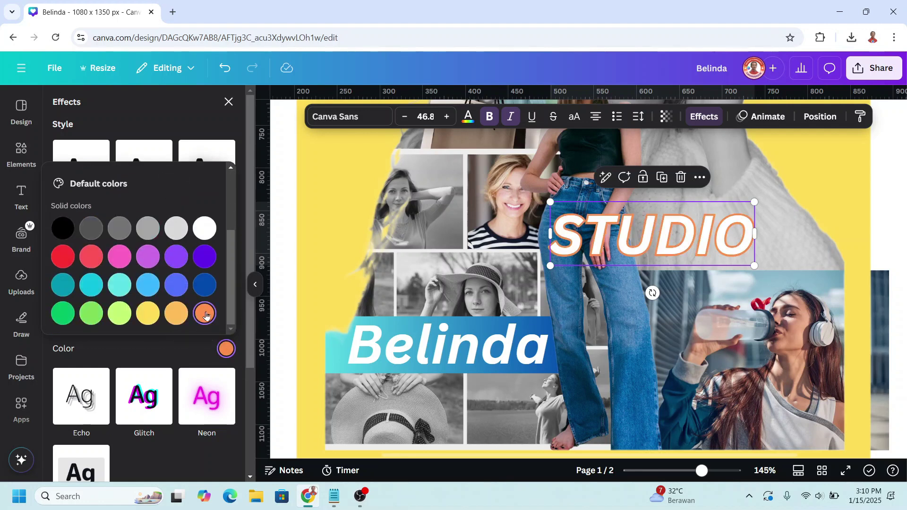
left_click(134, 352)
left_click_drag(81, 322, 170, 322)
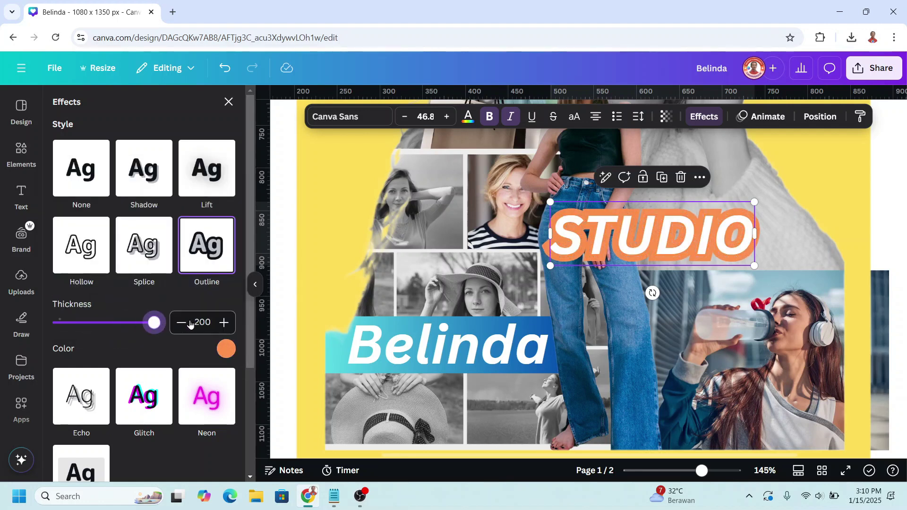
left_click_drag(722, 261, 782, 257)
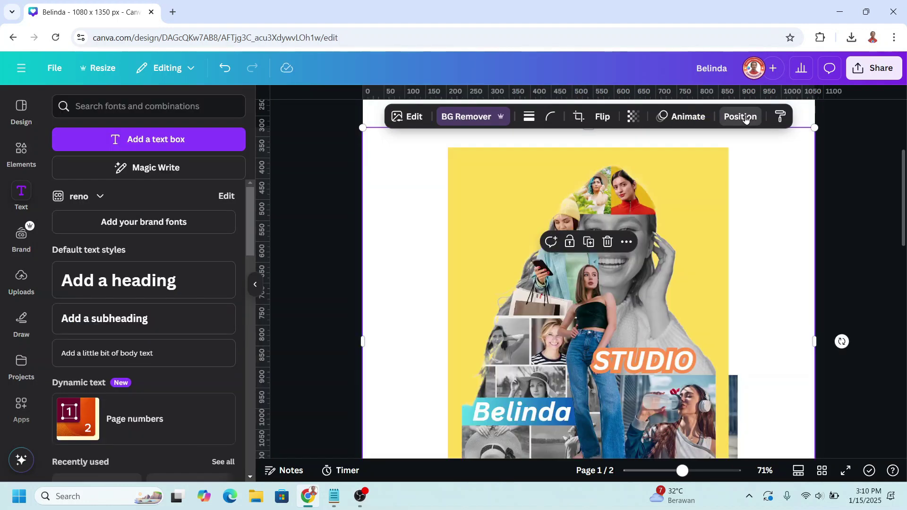
- Move the yellow silhouette frame down the layer order, beneath the collage photos
left_click(745, 119)
scroll(183, 226, "down", 1)
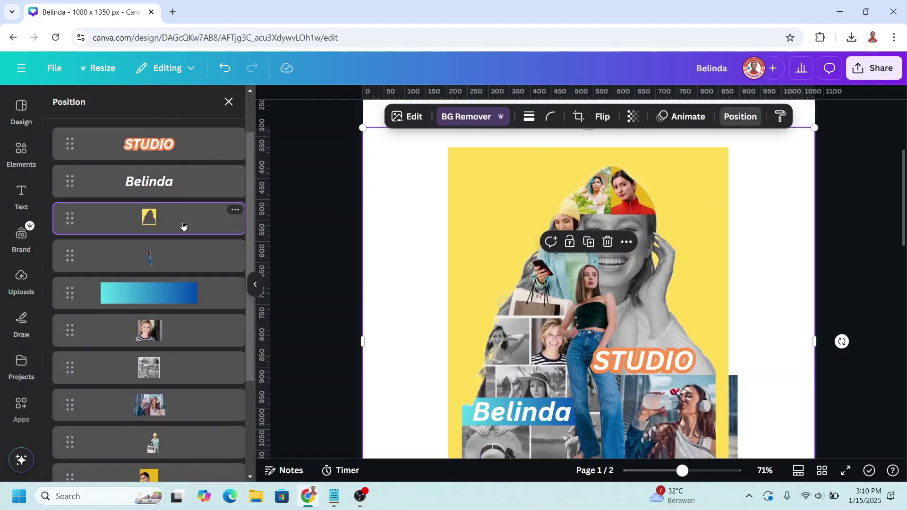
left_click_drag(175, 228, 174, 439)
- Apply an Outline shadow in white (#FFFFFF) to the jeans woman cutout
left_click(168, 281)
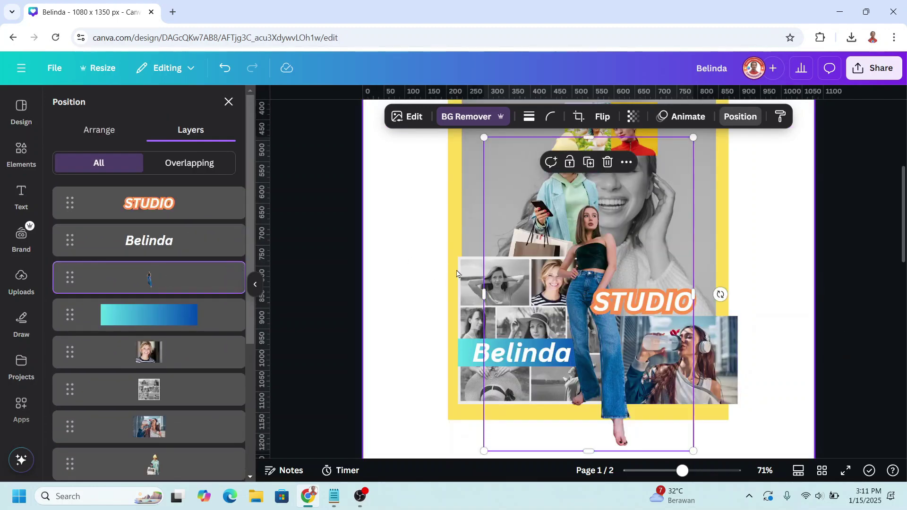
left_click(411, 118)
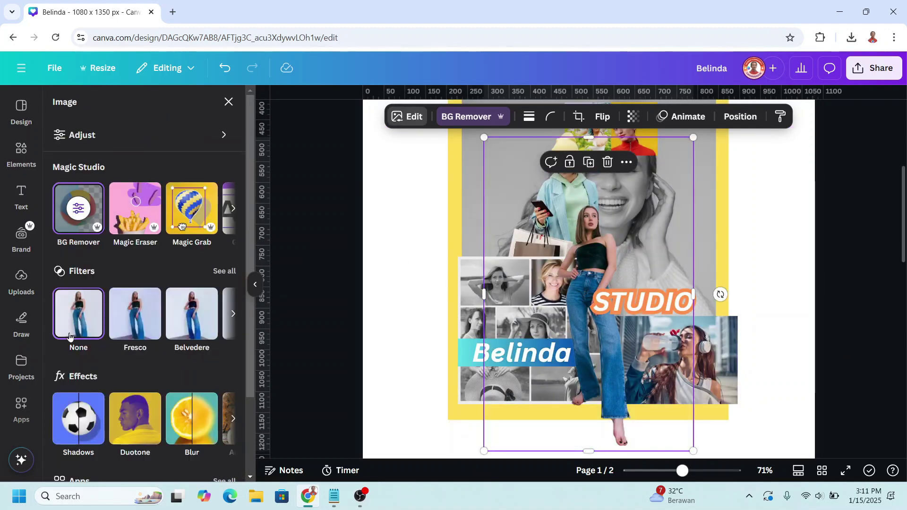
left_click(87, 430)
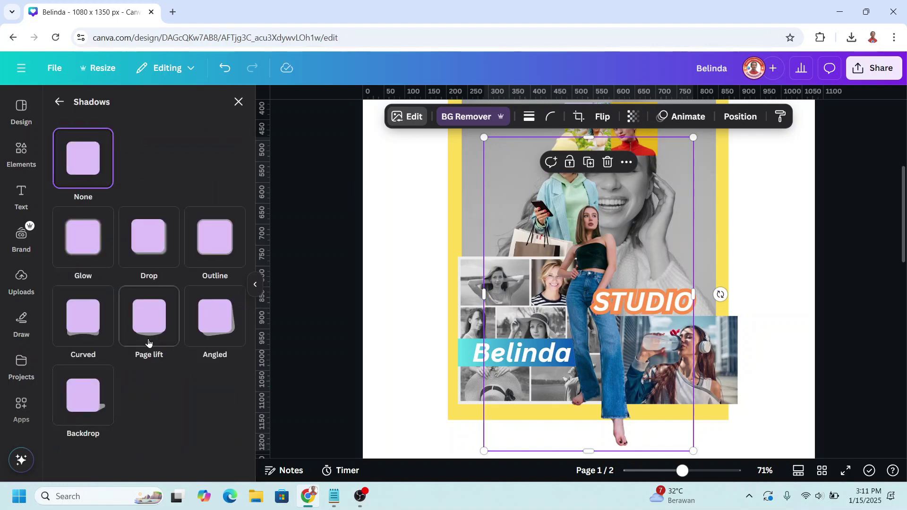
left_click(217, 243)
scroll(205, 428, "down", 2)
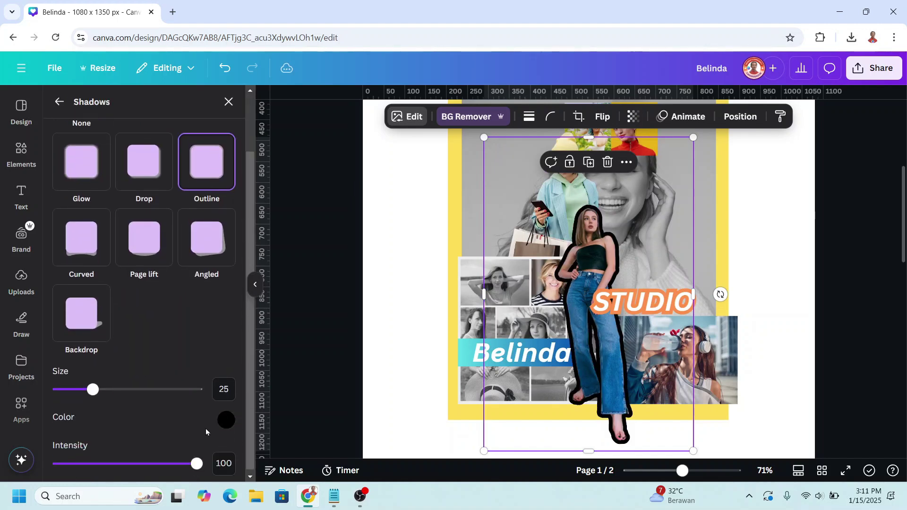
left_click(227, 418)
mouse_move(243, 324)
left_mouse_down()
mouse_move(237, 297)
mouse_move(212, 275)
left_mouse_up()
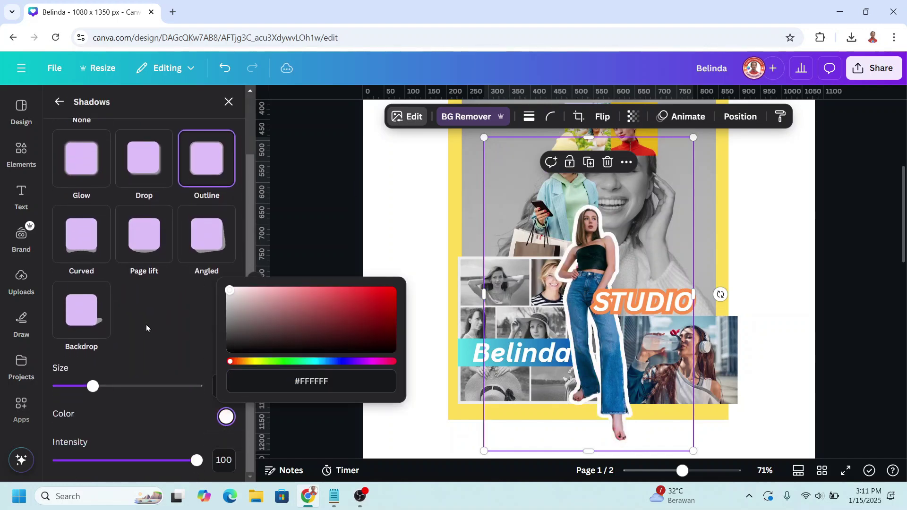
- Reduce the size of the jeans woman's white outline to 8
left_click_drag(96, 388, 73, 399)
left_click(713, 471)
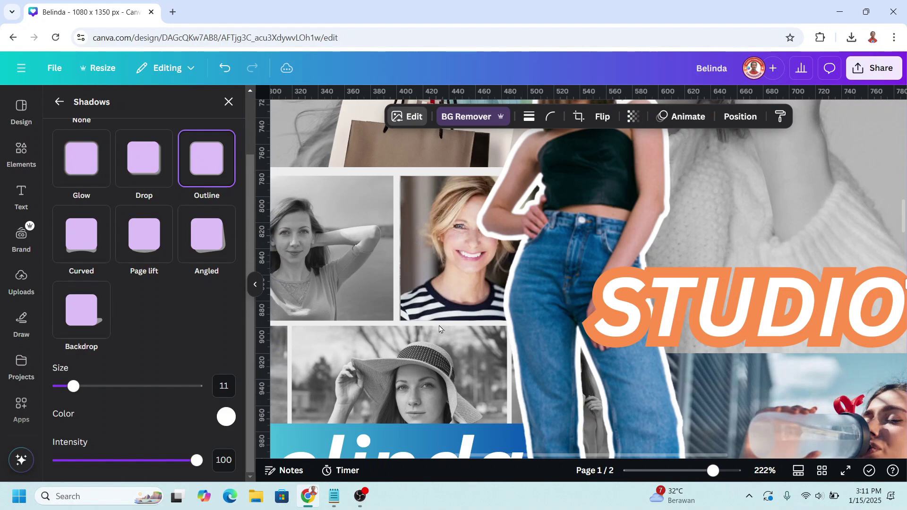
left_click_drag(72, 392, 70, 392)
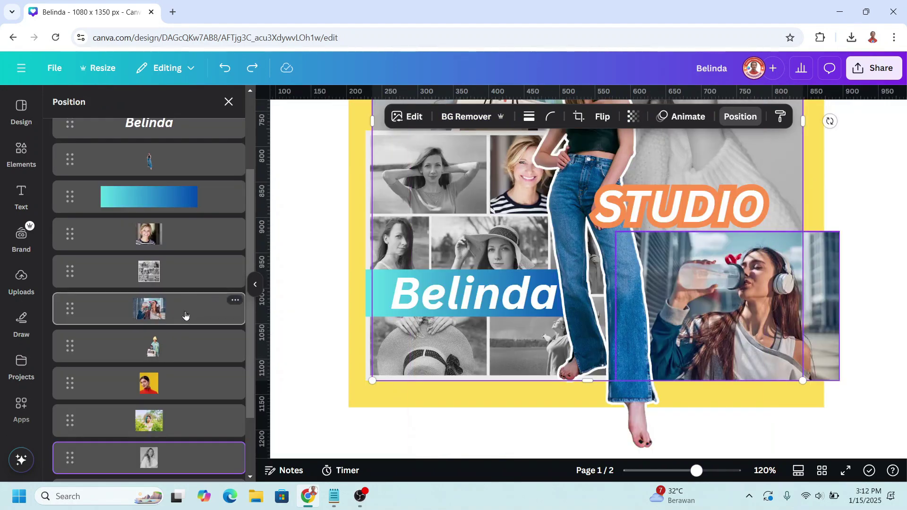
- Apply an Outline shadow in white (#FFFFFF) to the headphones photo
left_click(186, 314)
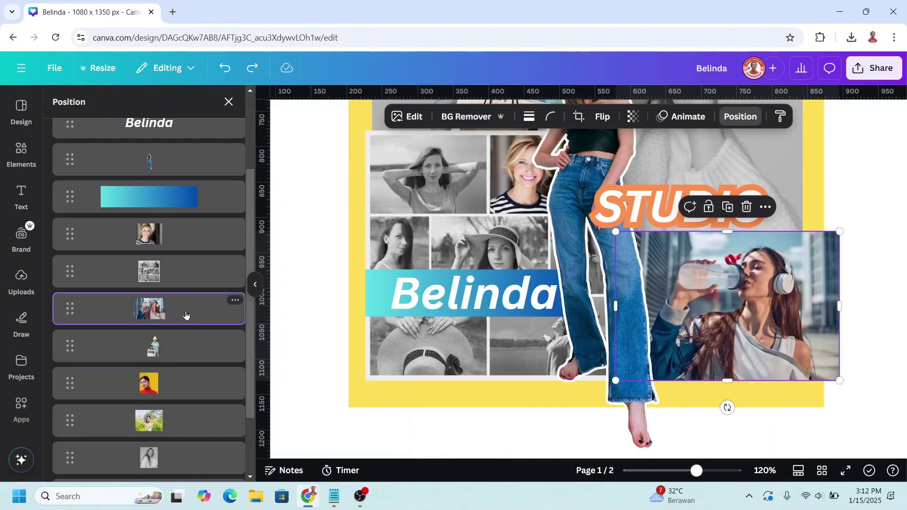
left_click(407, 116)
scroll(97, 381, "down", 2)
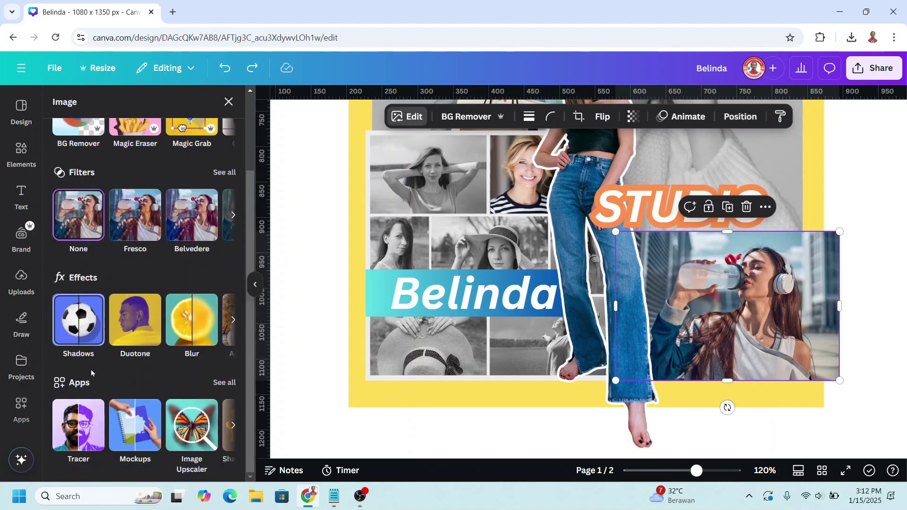
left_click(77, 318)
left_click(206, 232)
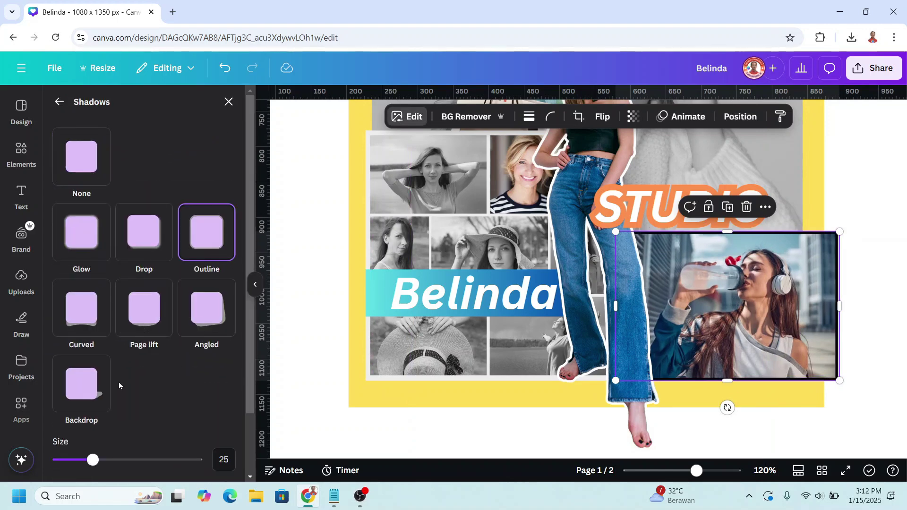
scroll(188, 413, "down", 2)
left_click(226, 417)
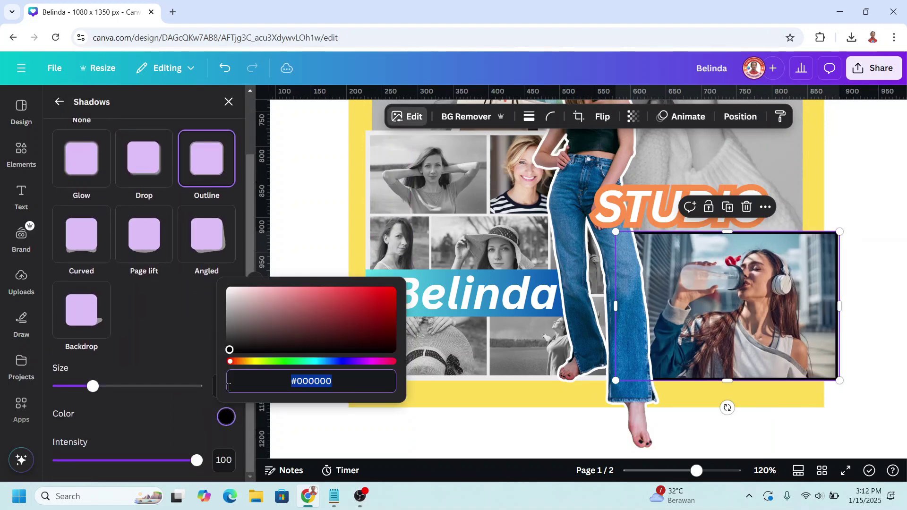
left_click_drag(253, 299, 192, 276)
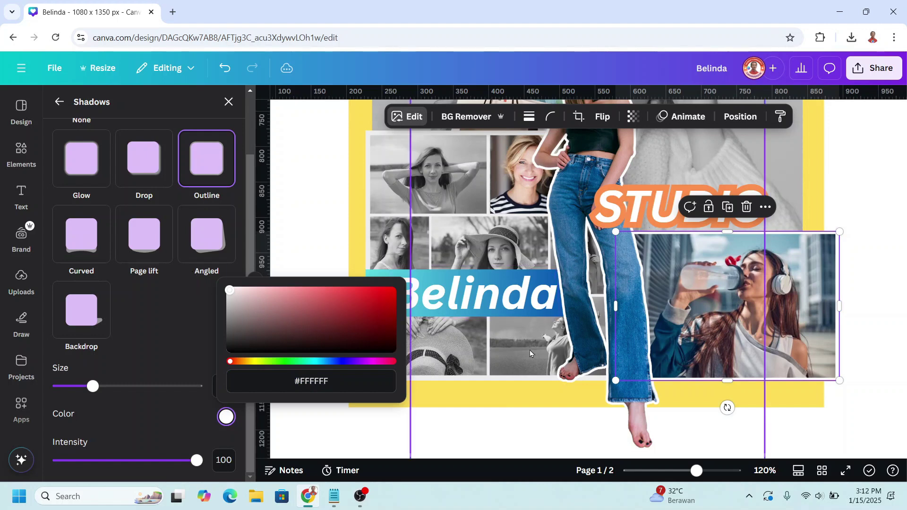
left_click(862, 311)
- Add a line shape to the page and colour it white (#ffffff)
scroll(677, 340, "up", 3)
scroll(675, 339, "up", 5)
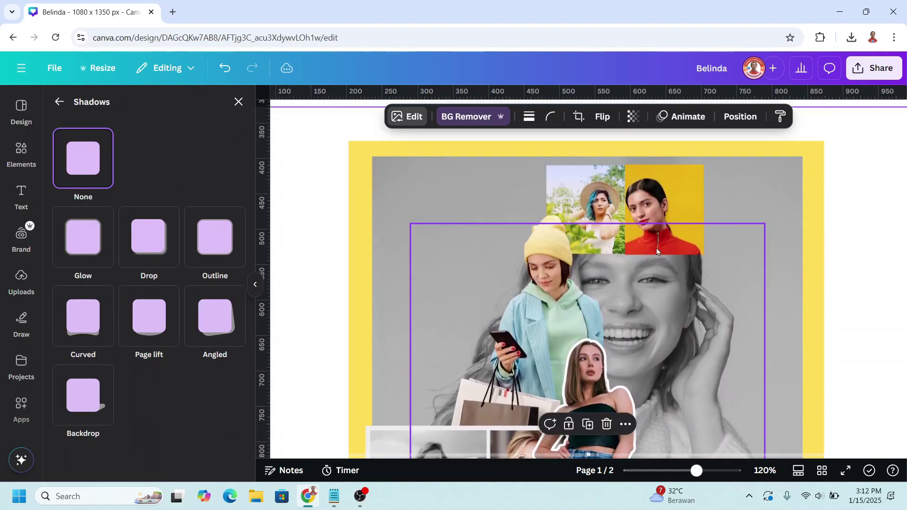
left_click(651, 202)
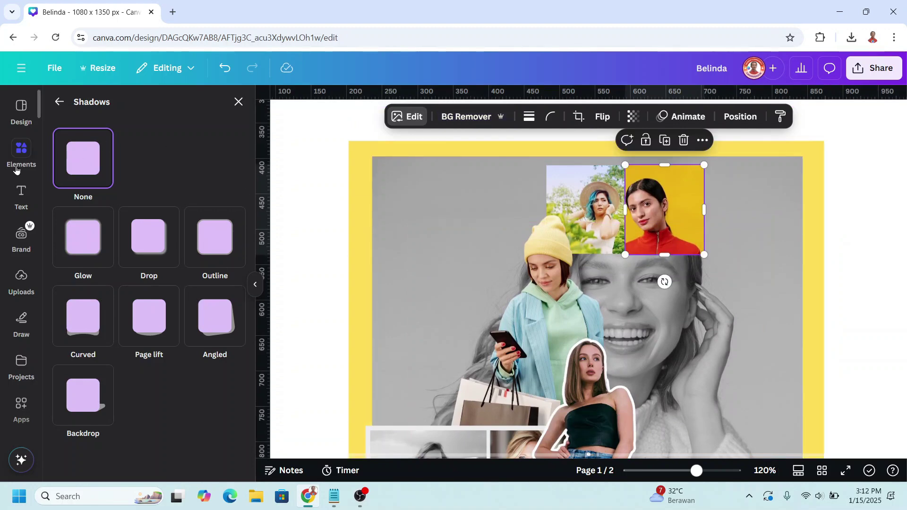
left_click(21, 150)
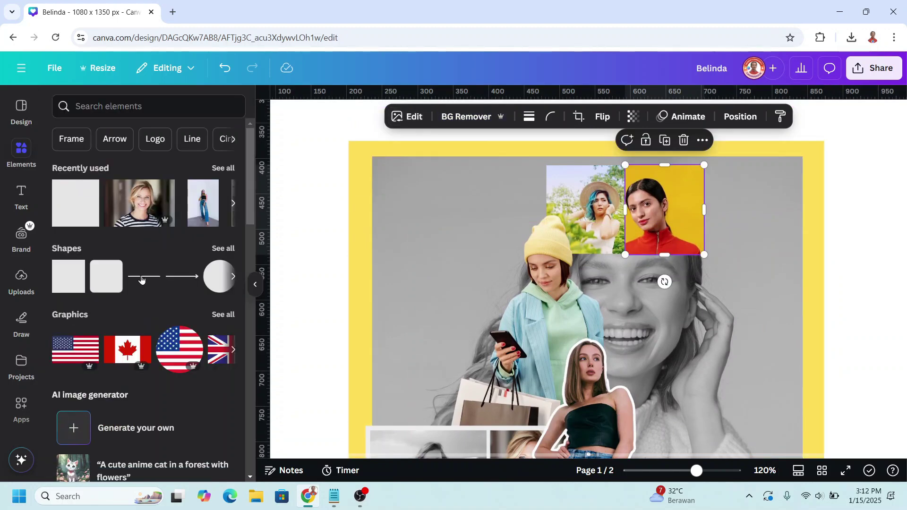
left_click(142, 279)
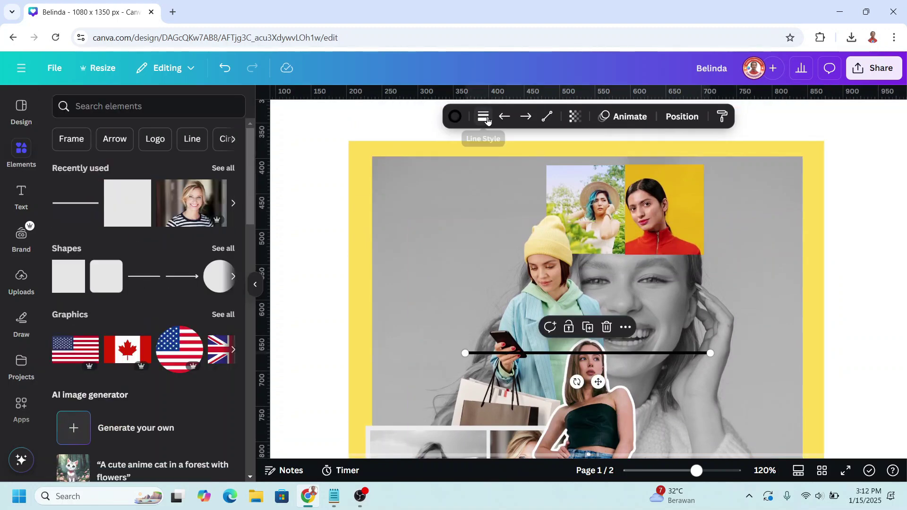
left_click(455, 116)
left_click(160, 190)
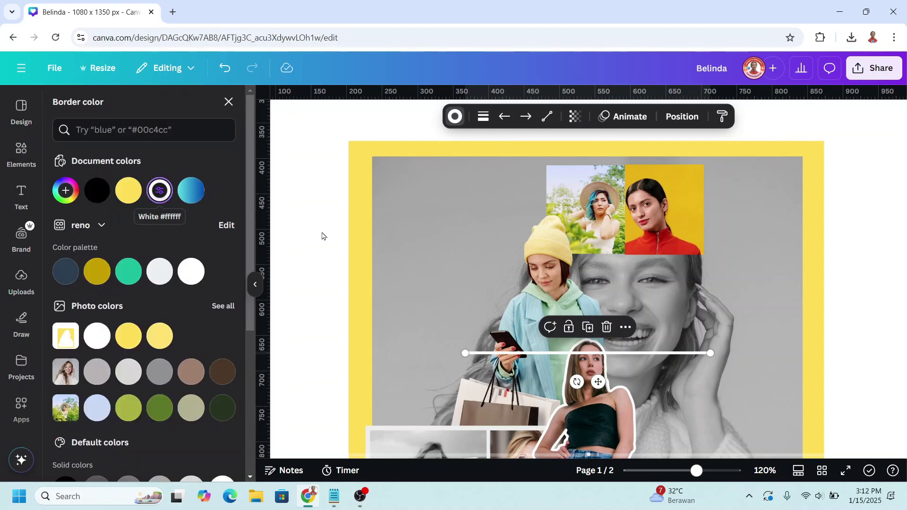
- Fit the white line along the bottom of the two upper portraits, and duplicate it as a vertical divider between them
left_click_drag(710, 353, 714, 255)
left_click_drag(464, 352, 625, 254)
left_click(616, 229)
left_click_drag(724, 266, 625, 156)
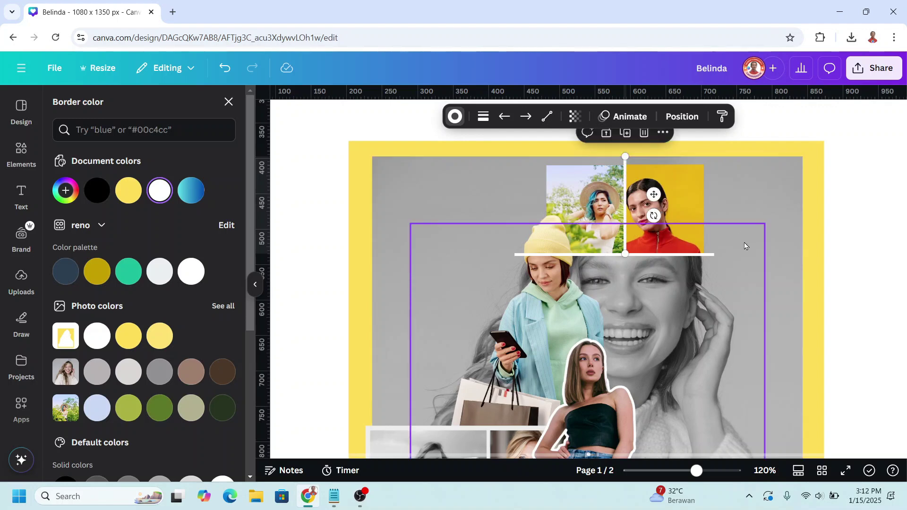
- Reorder the layers so the horizontal line lies beneath the beanie woman and the yellow frame covers the photos and the vertical line
left_click(683, 116)
left_click_drag(197, 241, 200, 356)
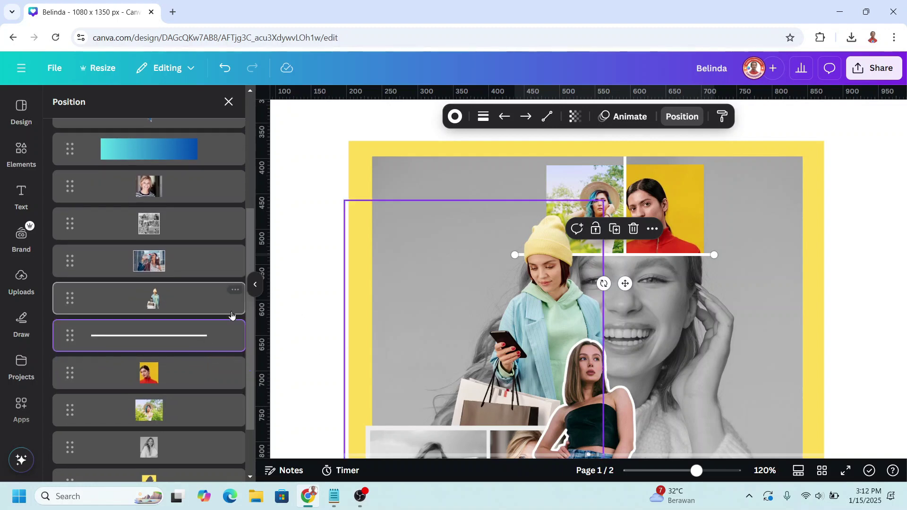
scroll(197, 385, "down", 2)
left_click_drag(187, 413, 177, 296)
left_click_drag(195, 203, 191, 315)
- Crop the headphones photo's right side and the jeans woman's lower end so neither extends past the yellow frame
scroll(753, 328, "down", 7)
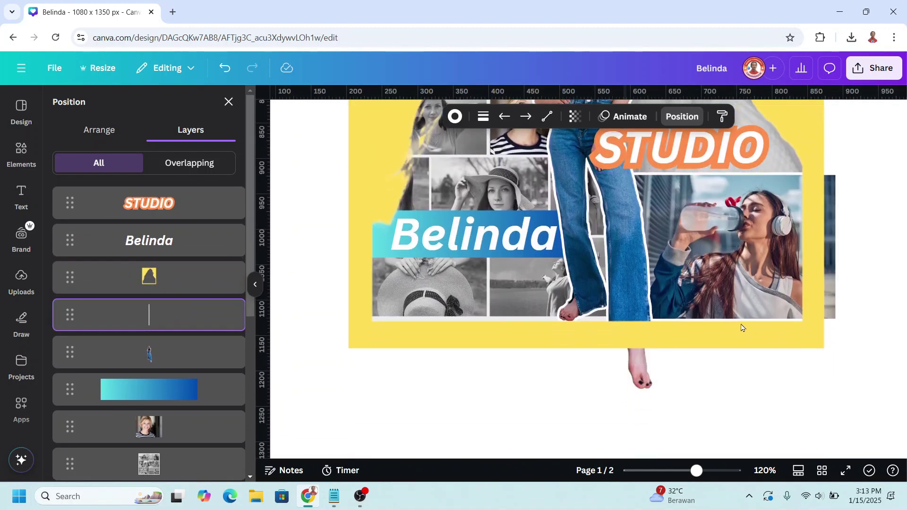
scroll(182, 378, "down", 3)
left_click(186, 389)
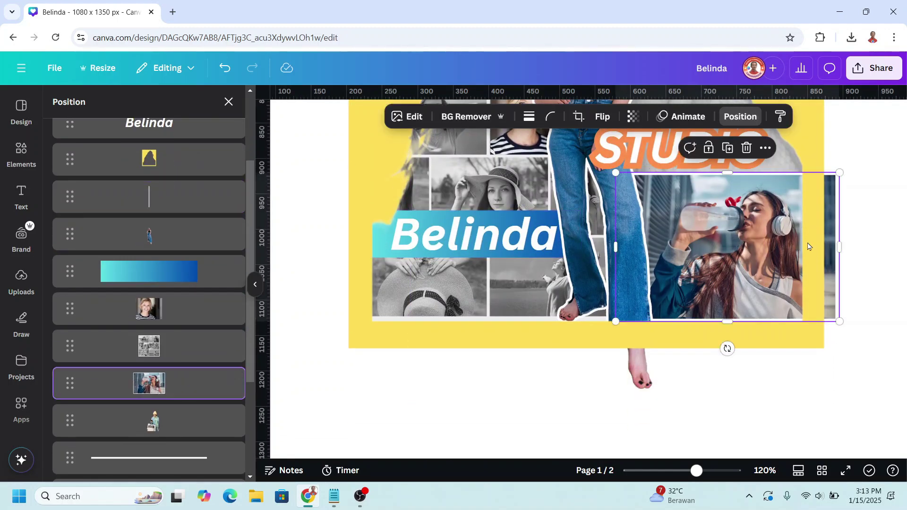
left_click_drag(836, 250, 808, 255)
left_click(857, 324)
left_click(178, 355)
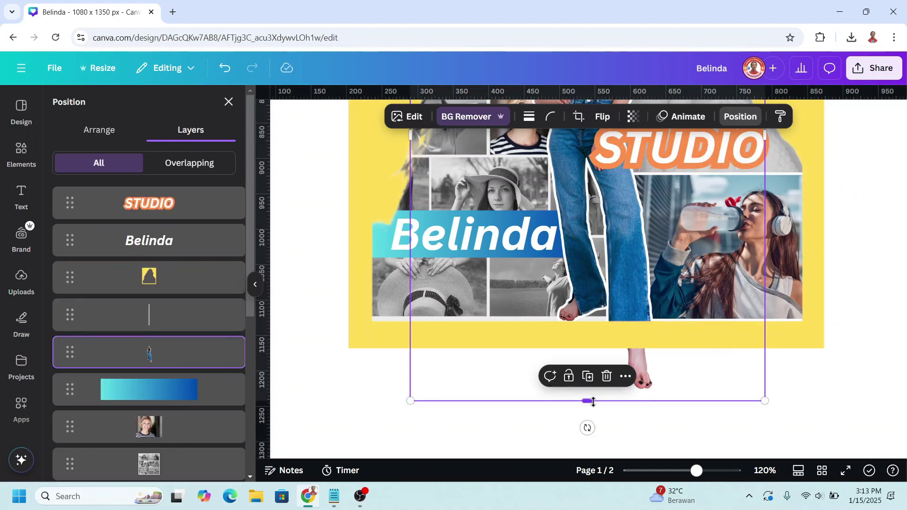
left_click_drag(595, 372, 593, 338)
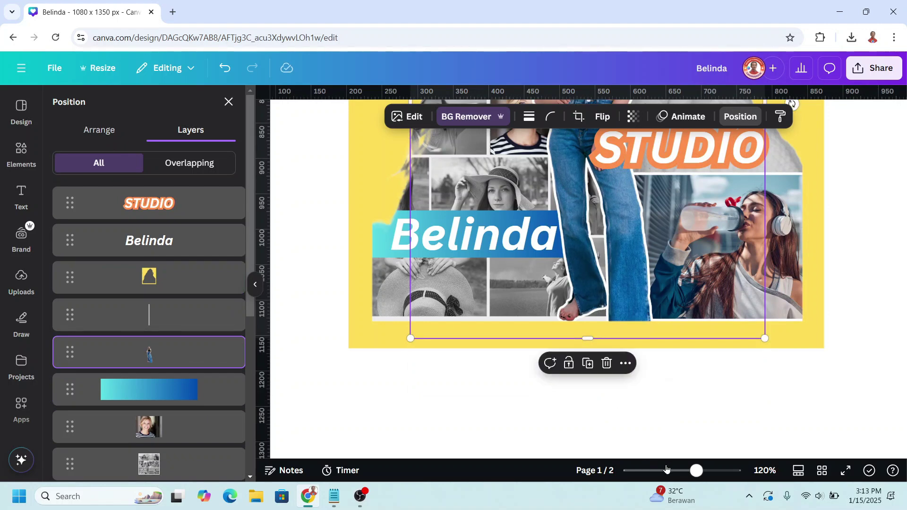
- Apply a custom Duotone effect to the yellow silhouette frame
left_click(666, 470)
scroll(695, 355, "up", 3)
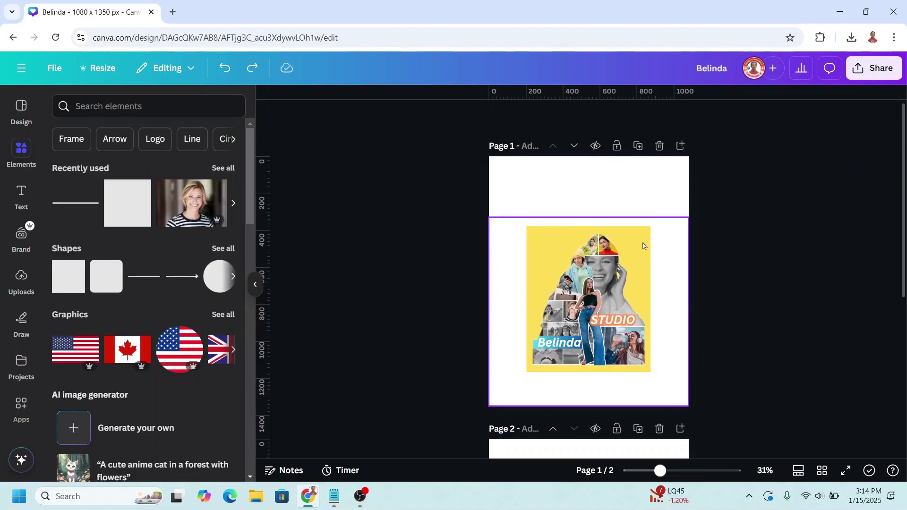
left_click(643, 245)
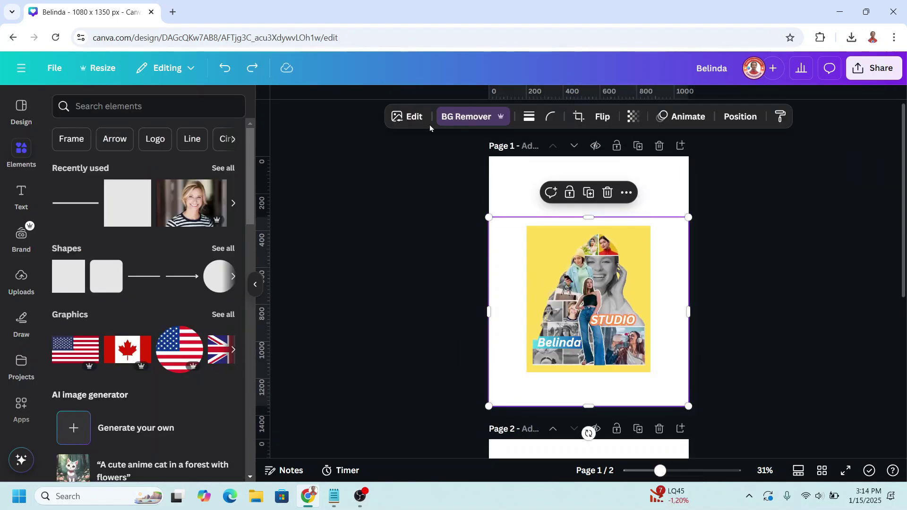
scroll(138, 333, "down", 3)
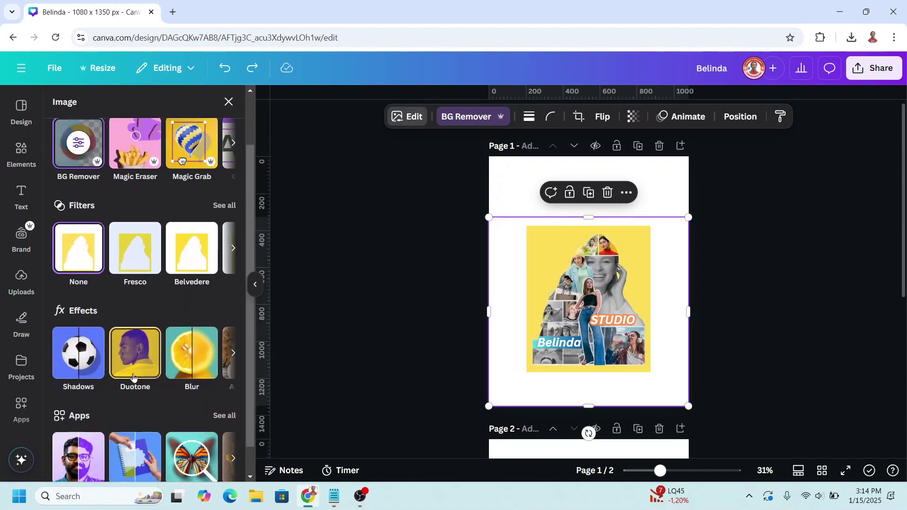
left_click(146, 334)
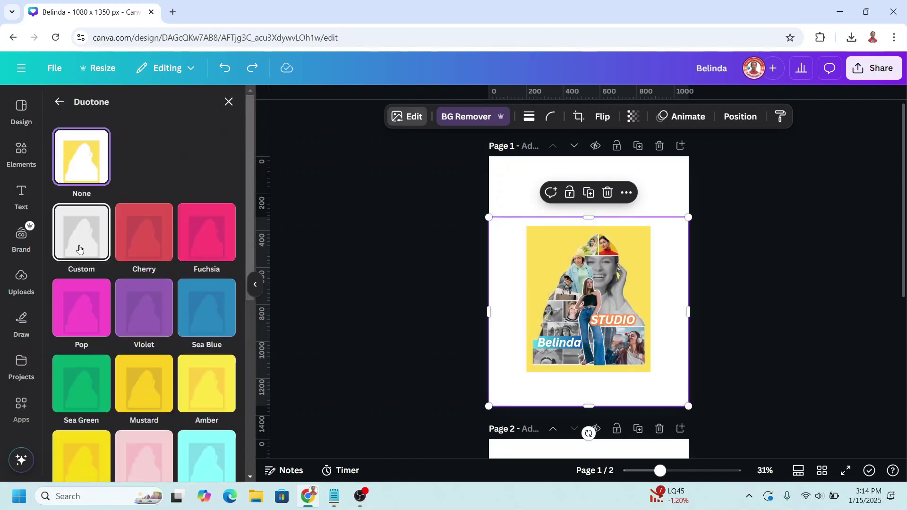
left_click(82, 254)
- Adjust the Duotone highlights of the silhouette frame to a very light neutral grey
left_click(226, 294)
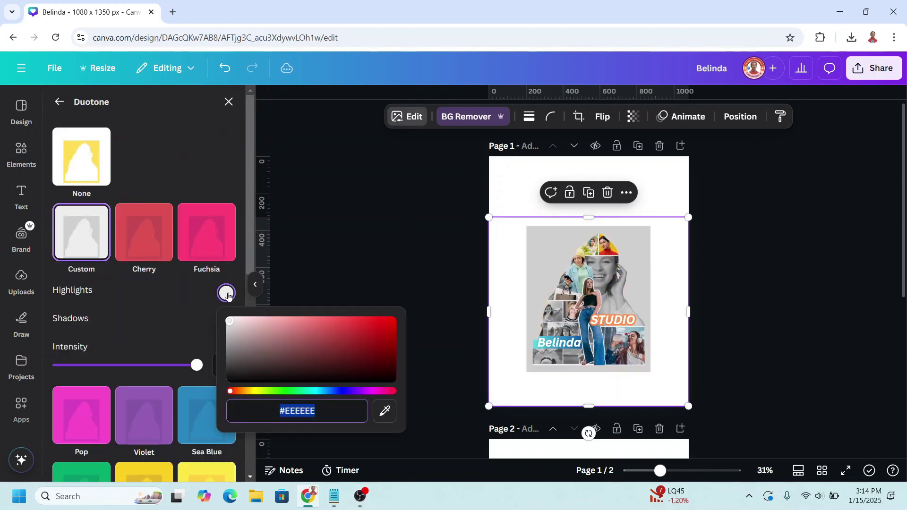
left_click(229, 328)
left_click_drag(229, 325, 229, 323)
- Set the page background to #CDCDCD by sampling the silhouette frame's grey
left_click(526, 185)
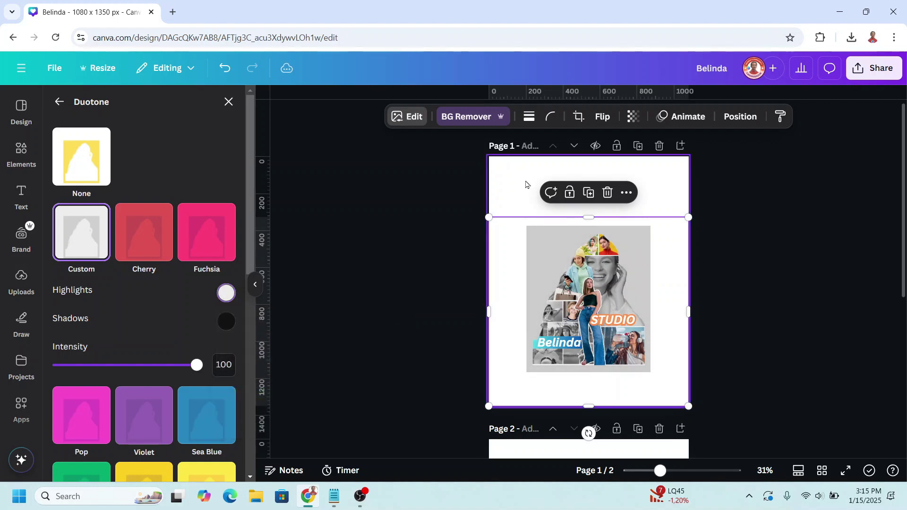
left_click(530, 117)
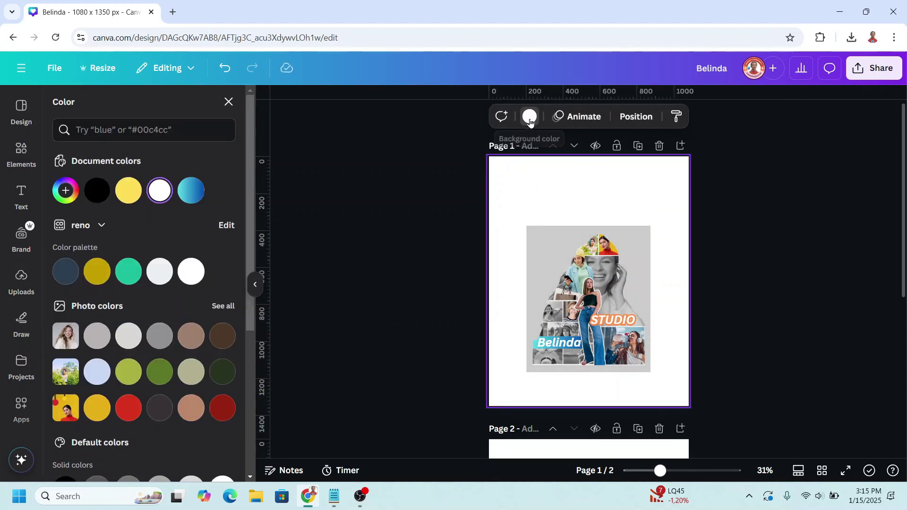
left_click(66, 190)
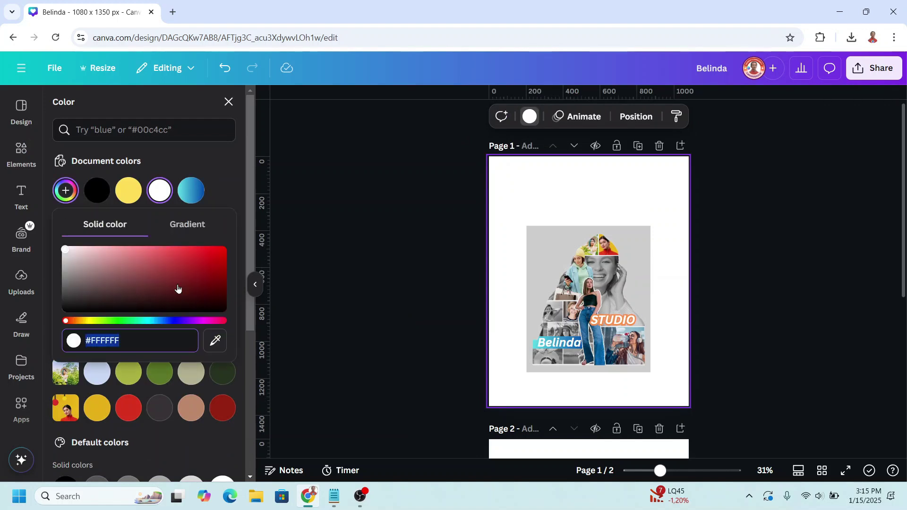
left_click(216, 340)
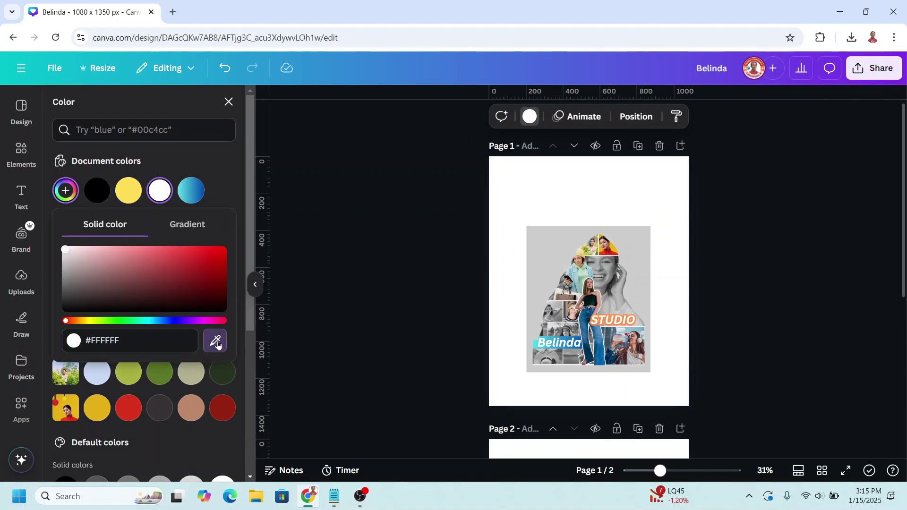
left_click(547, 249)
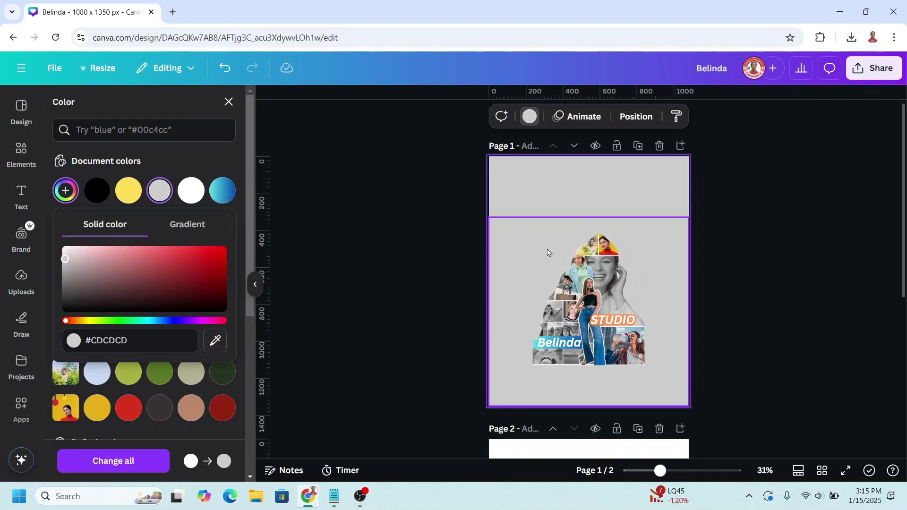
left_click(733, 243)
left_click(733, 242)
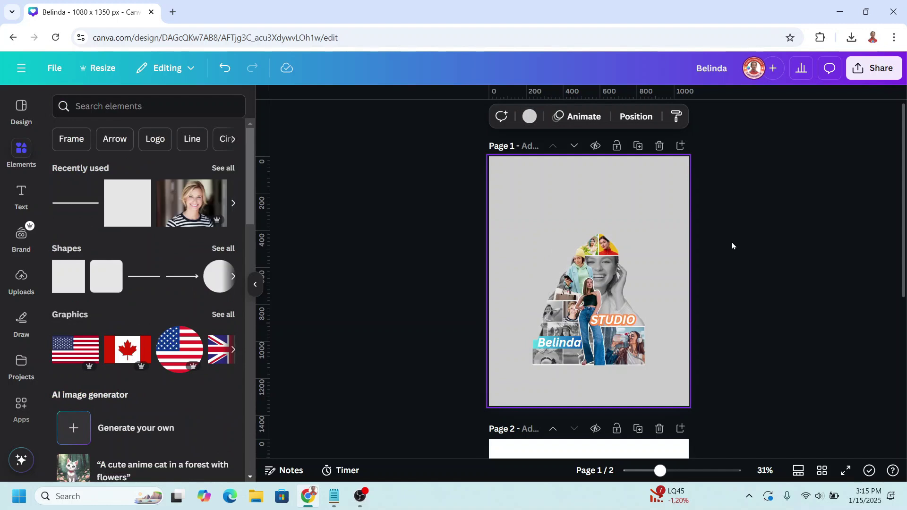
- Select all elements on page 1, enlarge the whole collage to nearly fill the page width, and centre it on the page
left_click(645, 124)
left_click(178, 207)
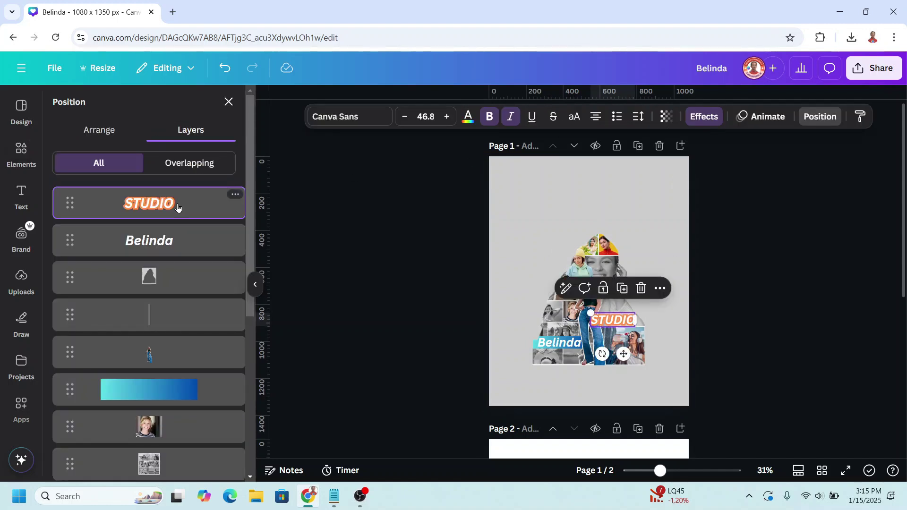
scroll(178, 245, "down", 6)
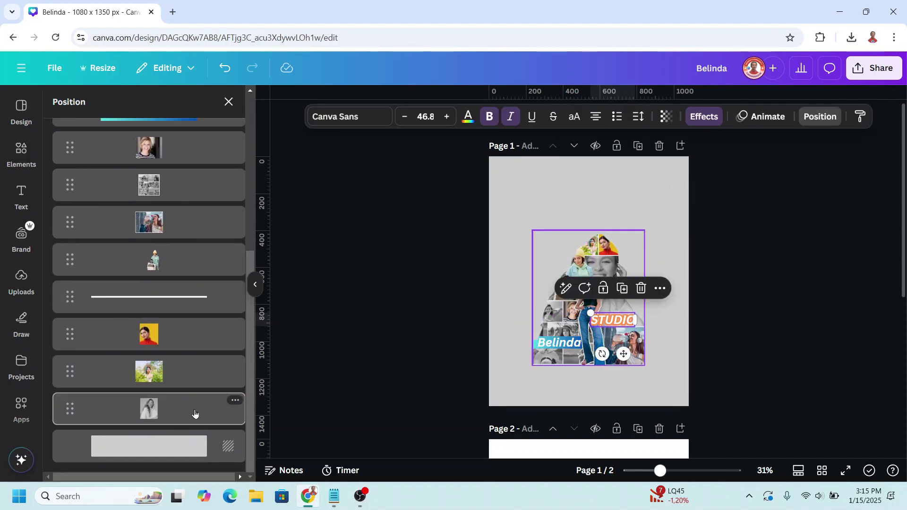
key("ctrl+a")
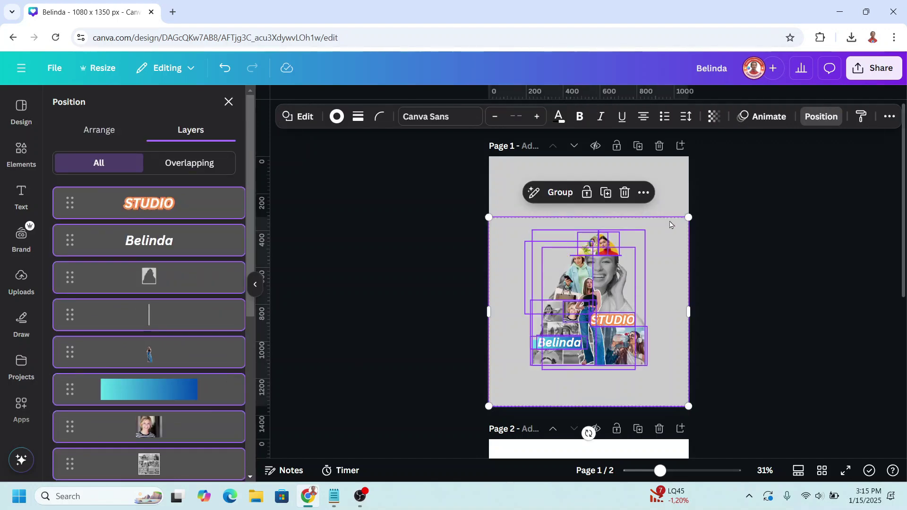
left_click_drag(687, 217, 793, 118)
left_click_drag(633, 252, 586, 287)
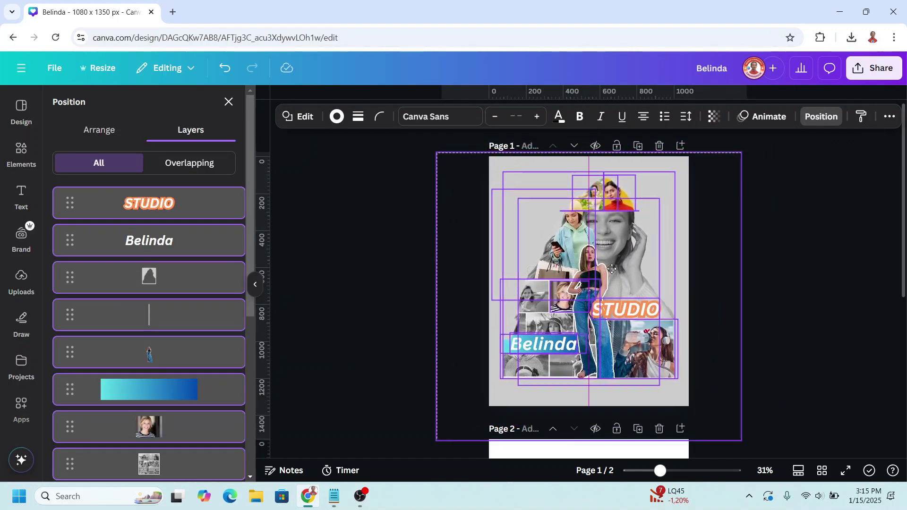
left_click(733, 123)
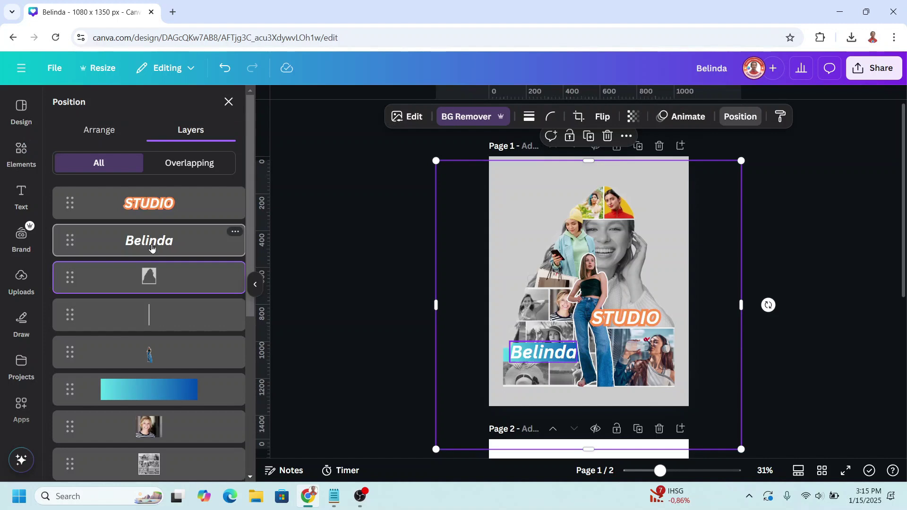
- Move the jeans woman's layer above the silhouette frame and extend her crop to the page's lower edge, 764 by 1,078
scroll(151, 247, "down", 3)
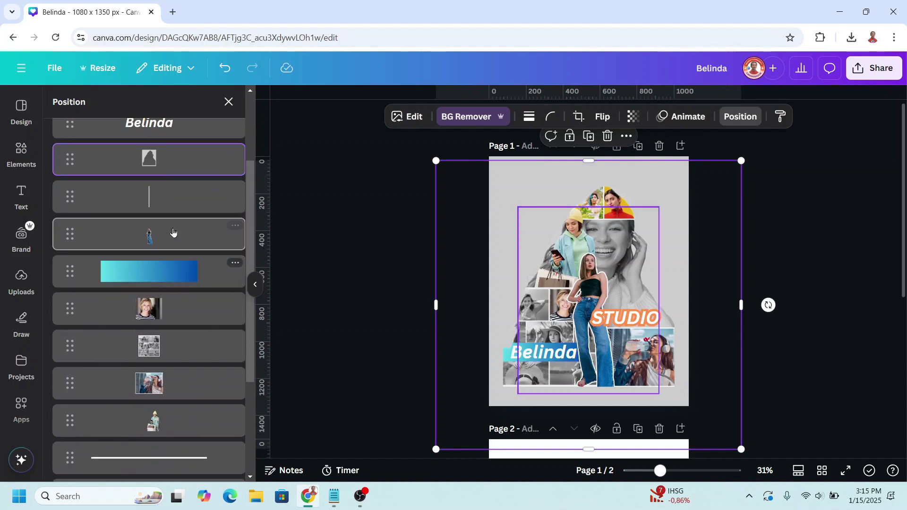
left_click(161, 235)
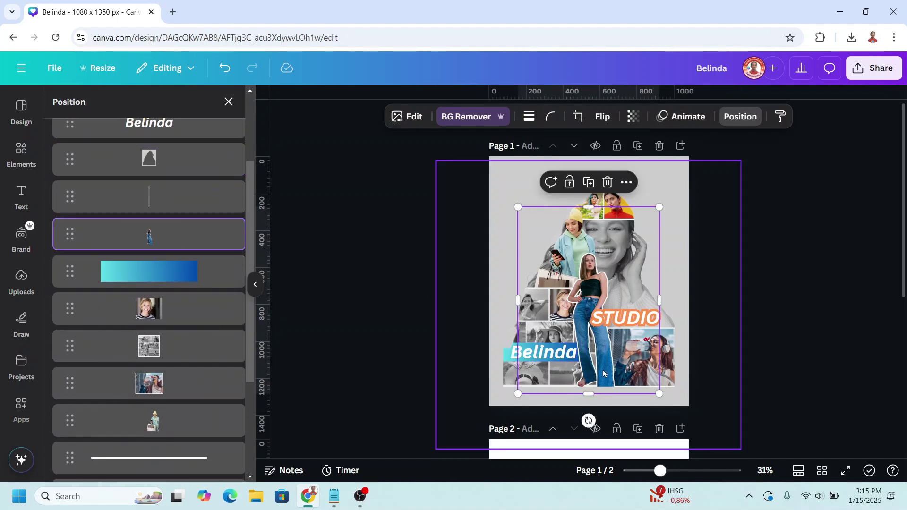
scroll(172, 235, "up", 3)
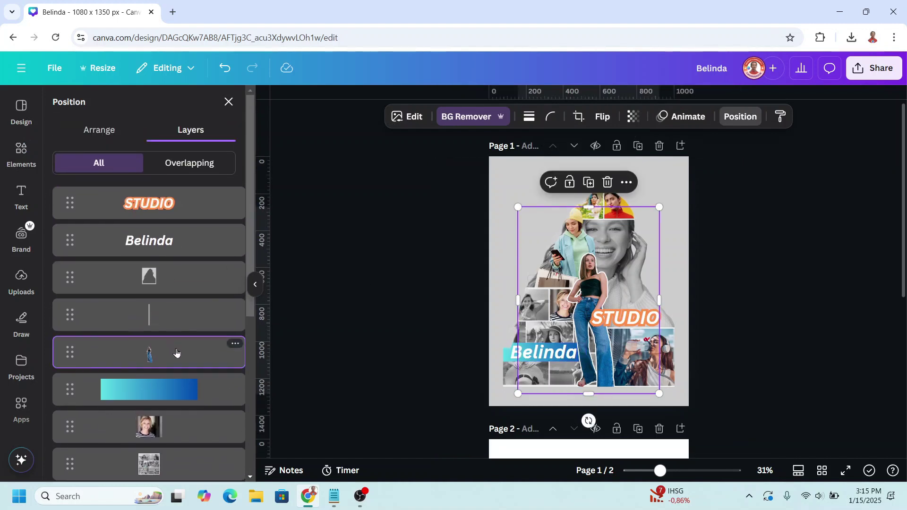
left_click_drag(175, 348, 174, 271)
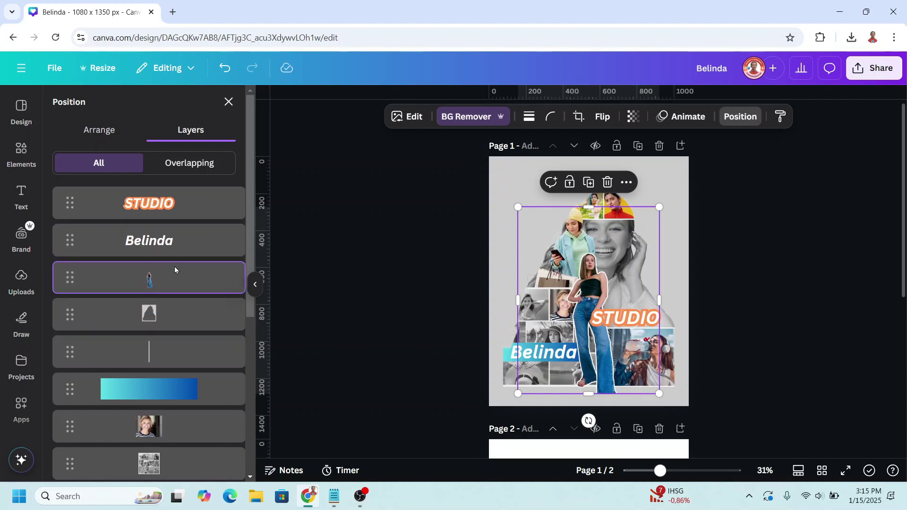
left_click_drag(589, 394, 593, 406)
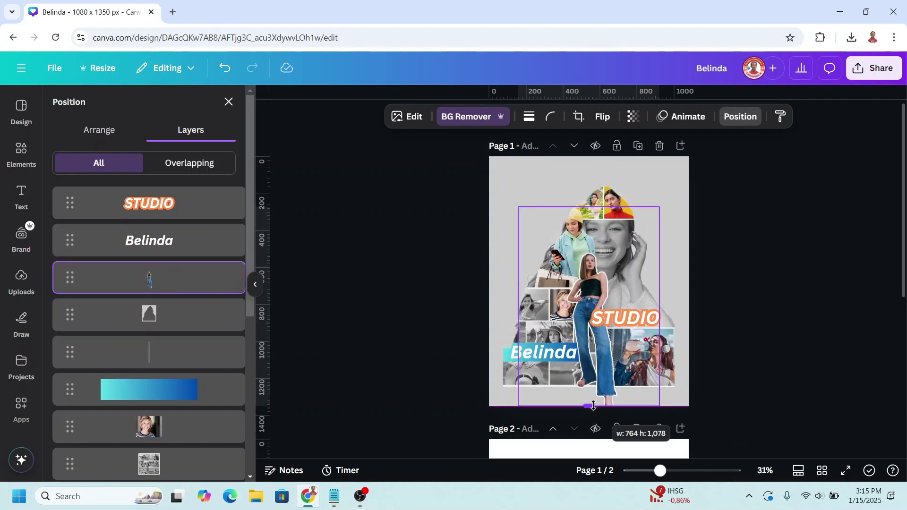